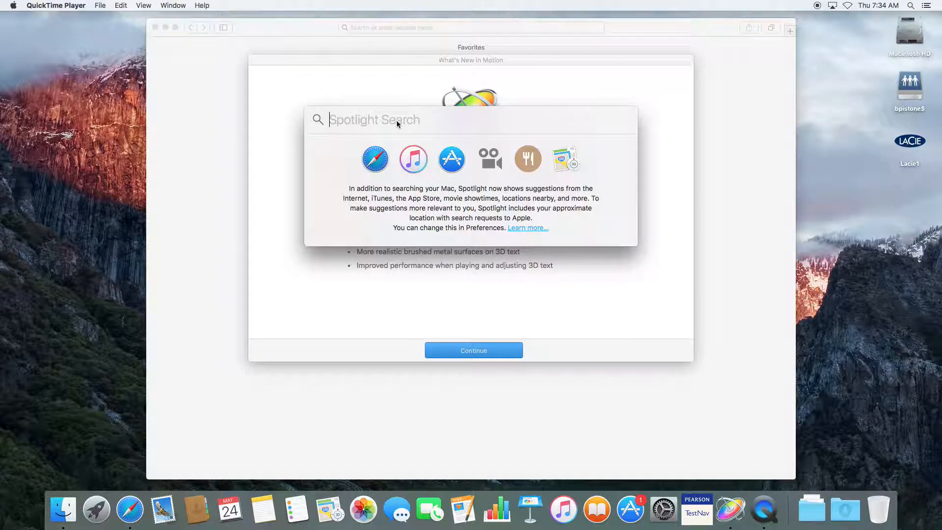
# Step: Launch Motion and dismiss its What's New screen to reach the Project Browser
pyautogui.write('motion')
pyautogui.press('Return')
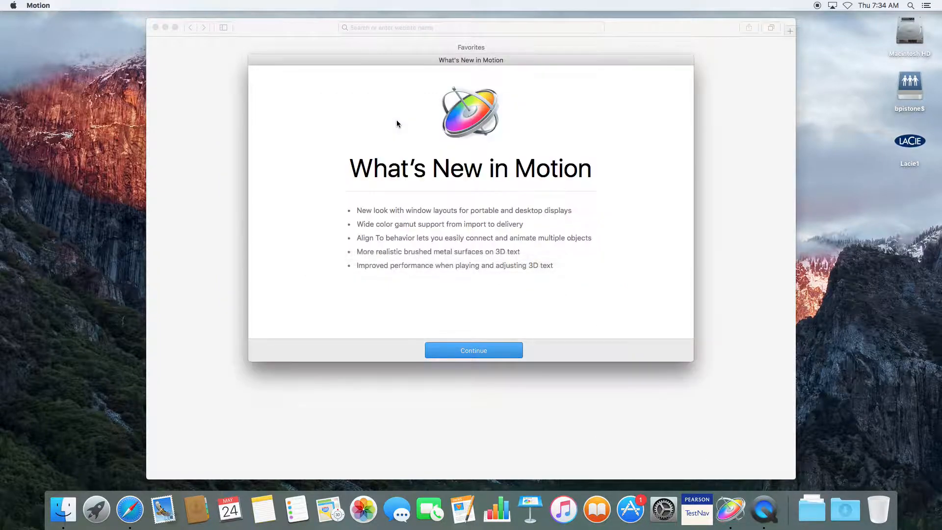
pyautogui.click(477, 352)
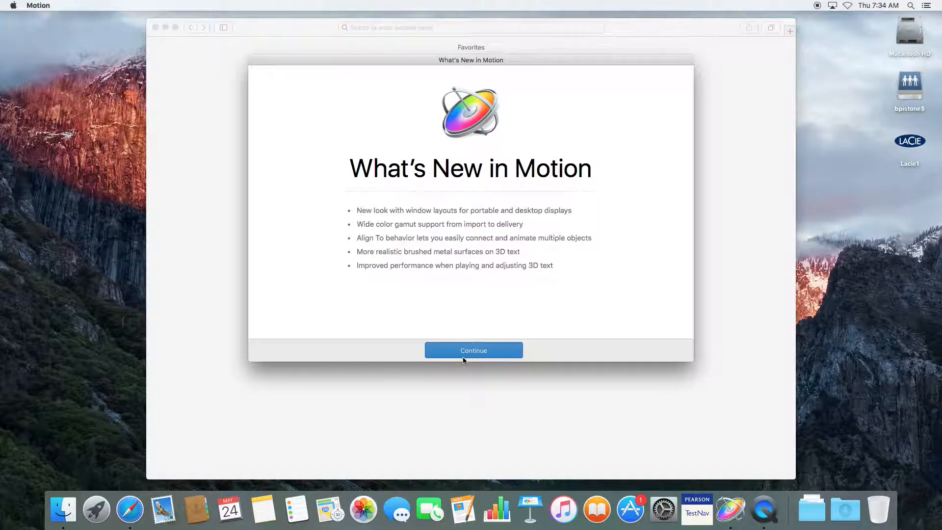
pyautogui.click(463, 358)
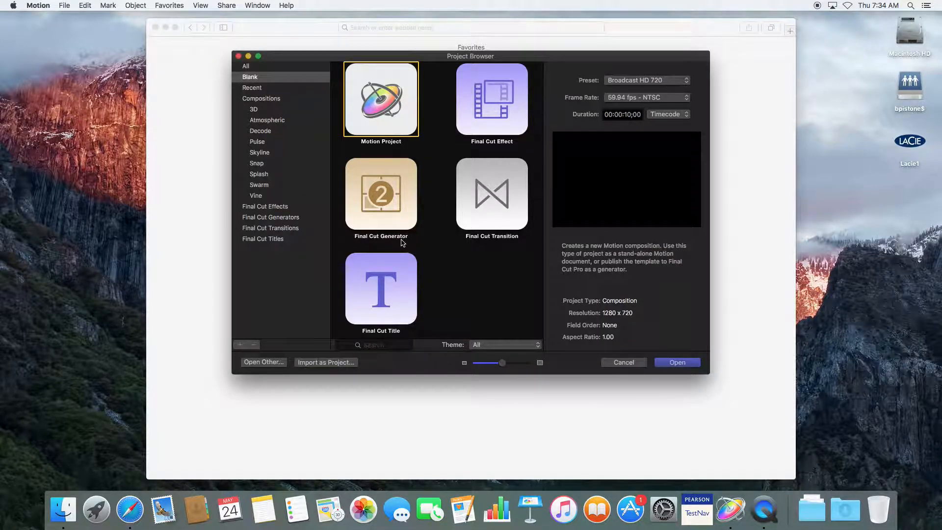
# Step: Create a blank Motion project with the Broadcast HD 1080 preset, 23.98 fps - NTSC frame rate and an 8-second duration
pyautogui.click(658, 80)
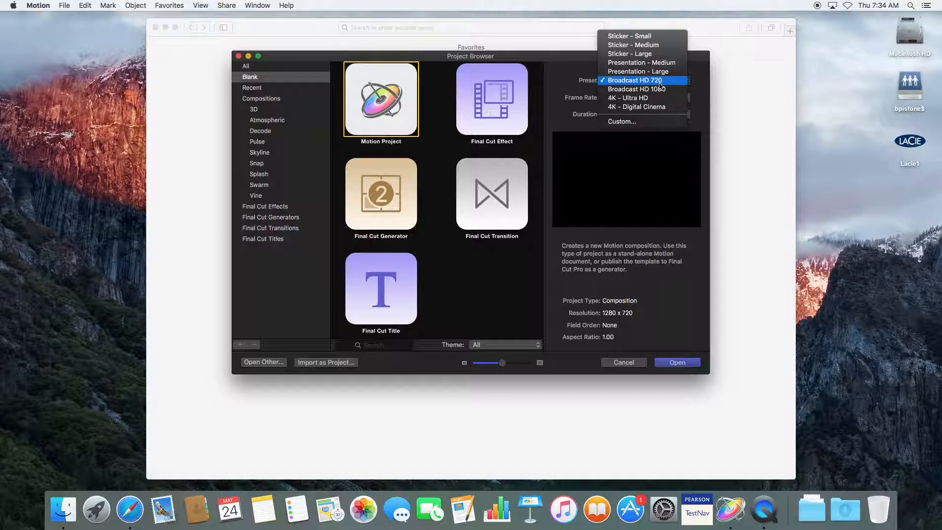
pyautogui.click(671, 91)
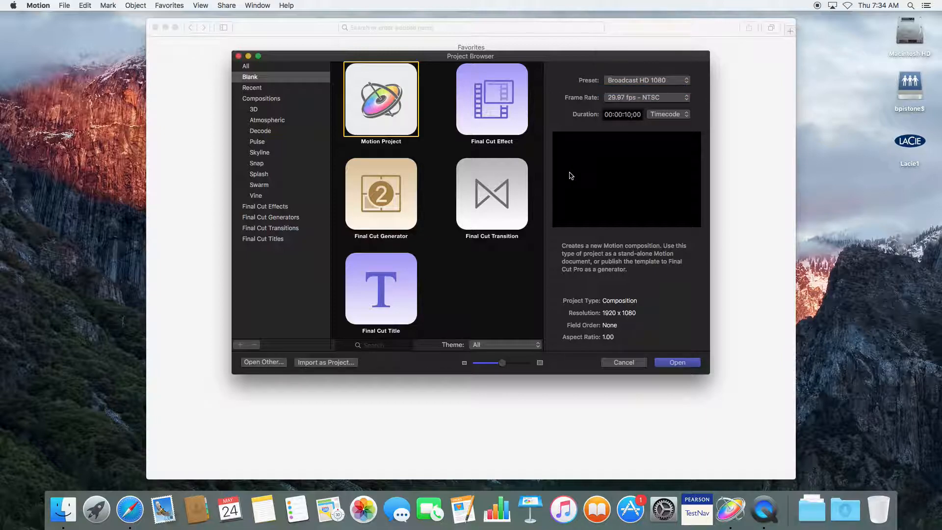
pyautogui.click(622, 98)
pyautogui.click(634, 71)
pyautogui.click(629, 115)
pyautogui.moveTo(632, 114); pyautogui.dragTo(624, 114)
pyautogui.write('8:')
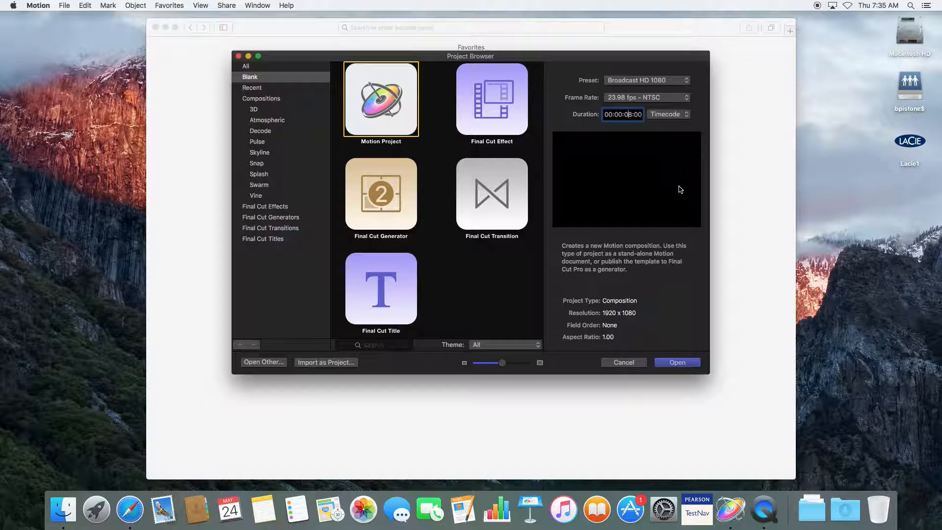
pyautogui.click(680, 366)
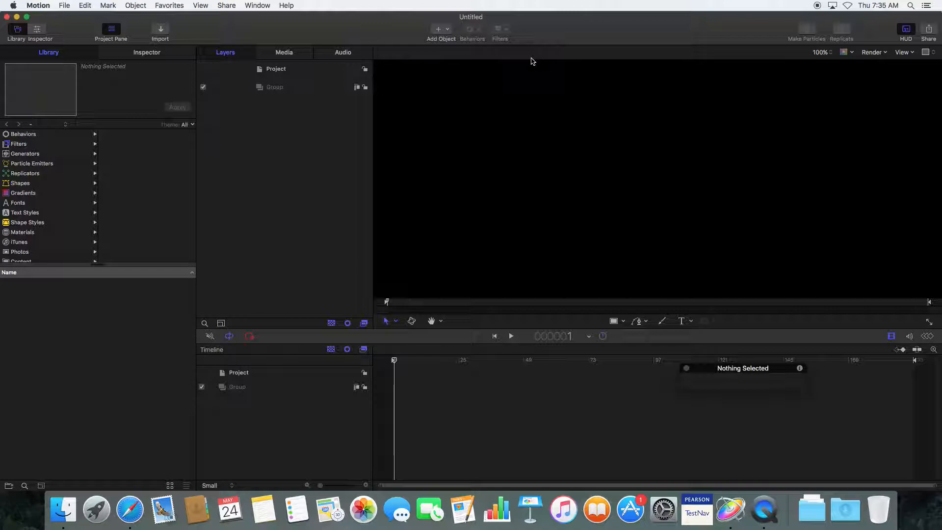
# Step: Try several canvas zoom levels and fit the whole frame in the viewer
pyautogui.press('super+minus')
pyautogui.press('super+minus')
pyautogui.press('super+minus')
pyautogui.press('super+minus')
pyautogui.press('super+minus')
pyautogui.press('super+minus')
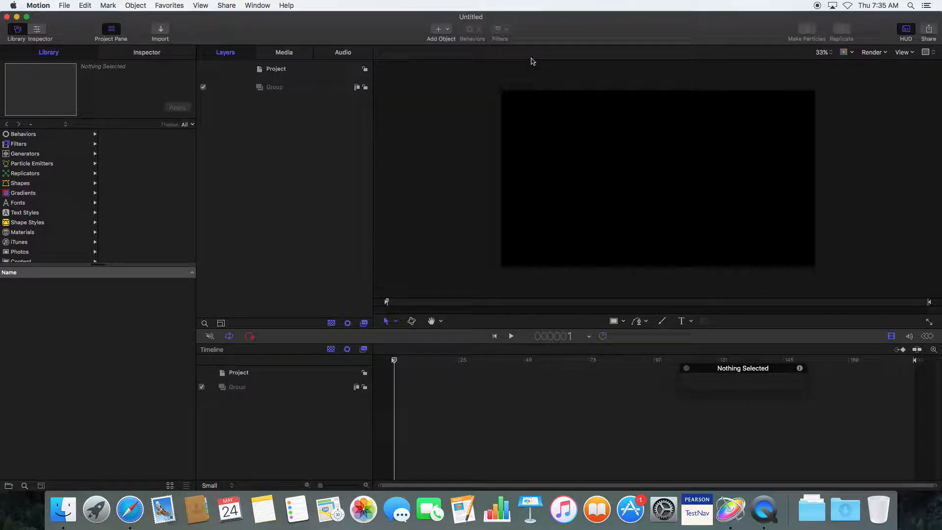
pyautogui.press('super+equal')
pyautogui.press('super+equal')
pyautogui.press('super+equal')
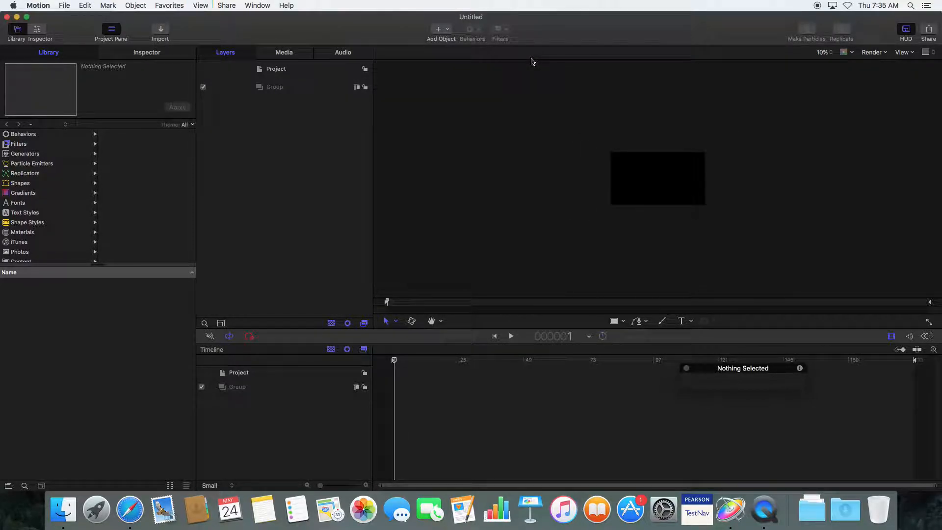
pyautogui.press('super+equal')
pyautogui.press('super+equal')
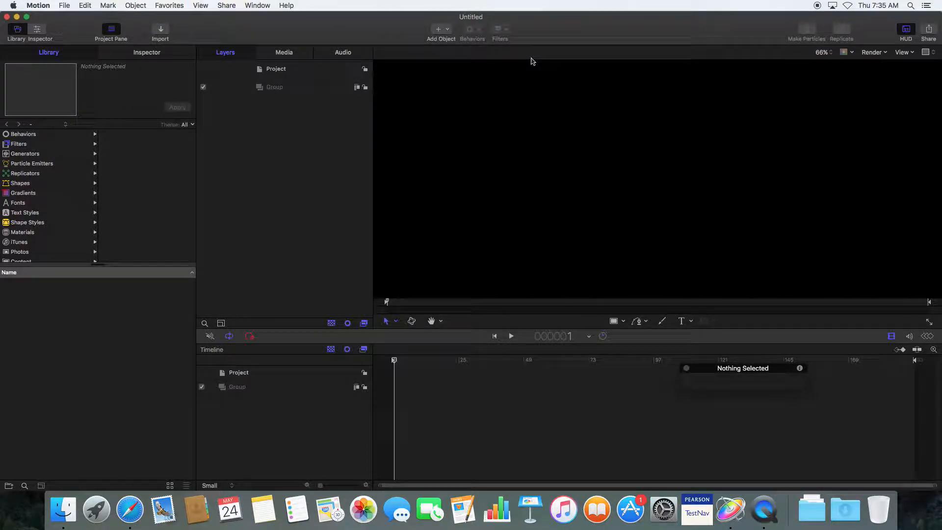
pyautogui.press('super+minus')
pyautogui.press('super+equal')
pyautogui.press('super+equal')
pyautogui.hotkey('shift', 'z')
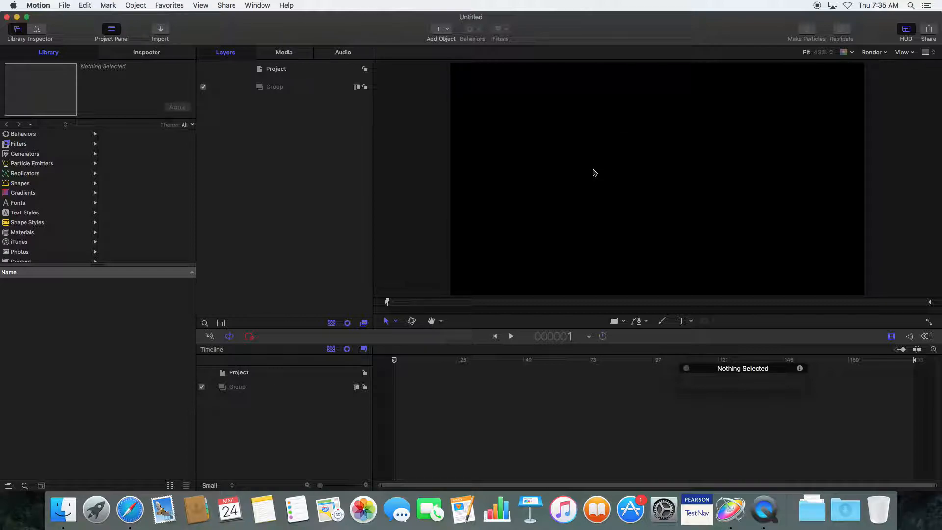
# Step: Start a new text object in the upper-left part of the canvas
pyautogui.click(682, 322)
pyautogui.click(541, 142)
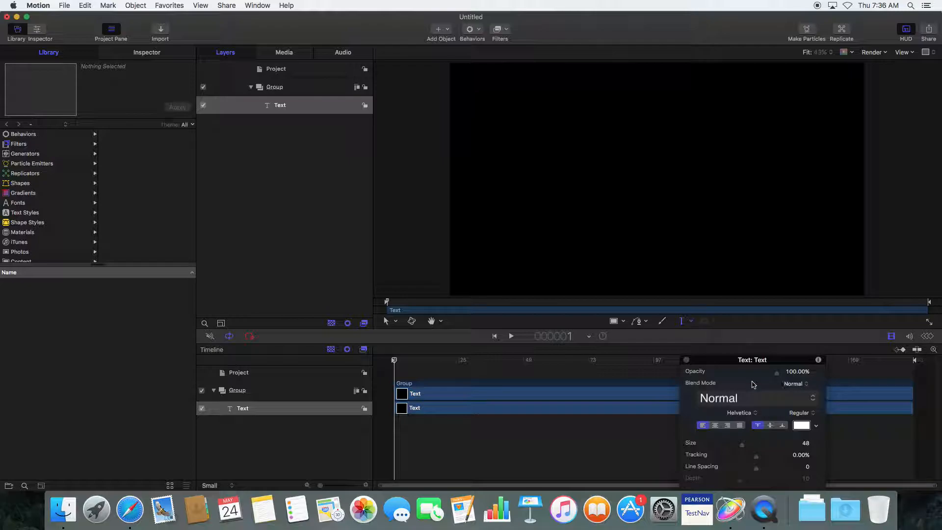
# Step: Hide the HUD and show it again
pyautogui.click(258, 6)
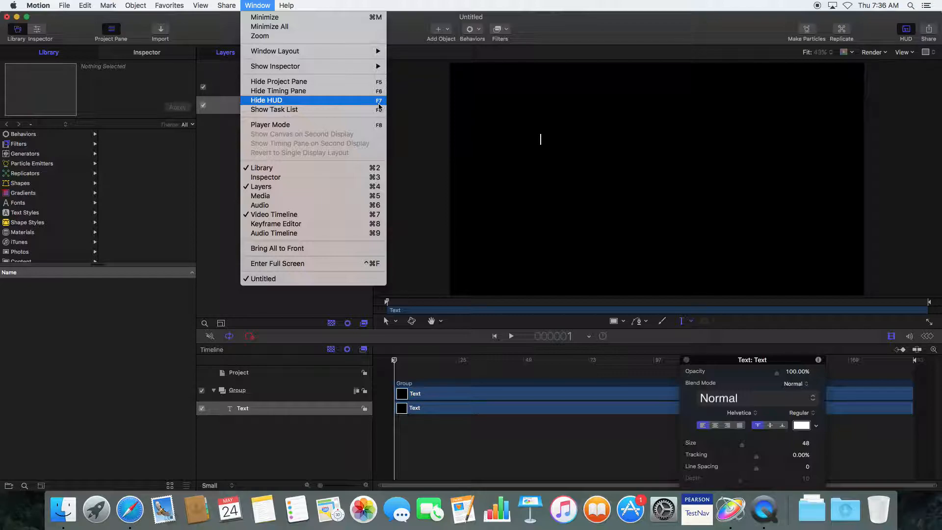
pyautogui.press('a')
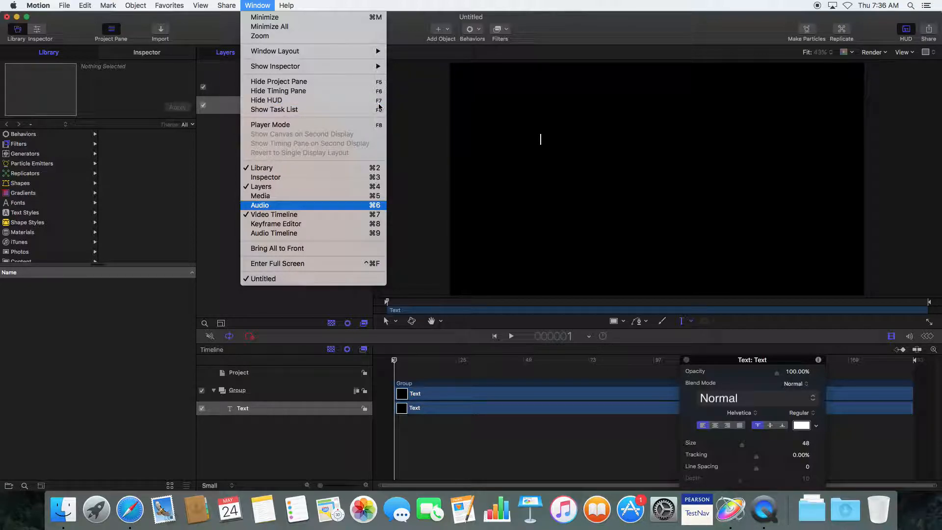
pyautogui.click(710, 362)
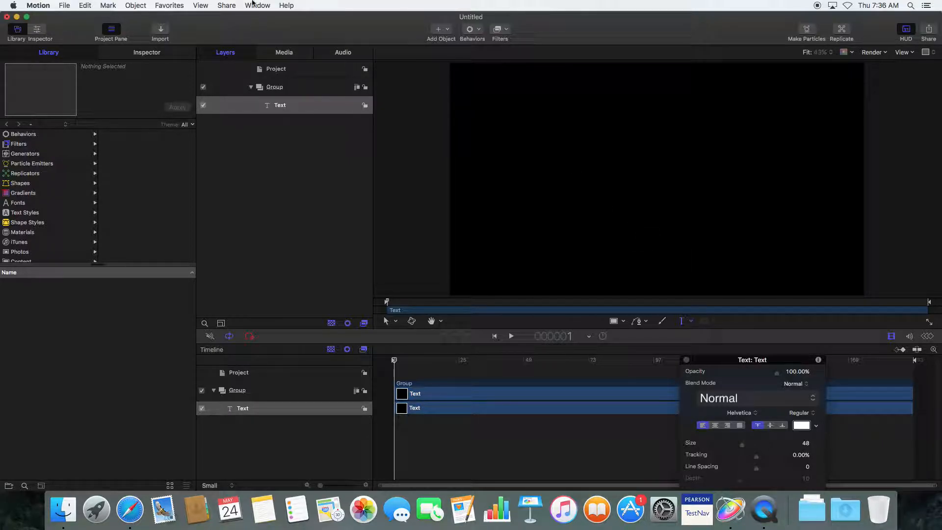
pyautogui.click(254, 5)
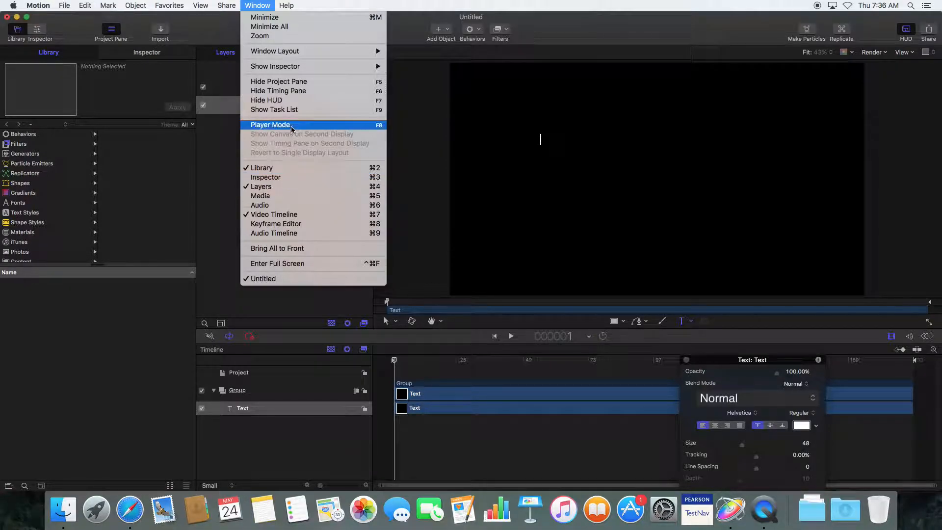
pyautogui.click(275, 100)
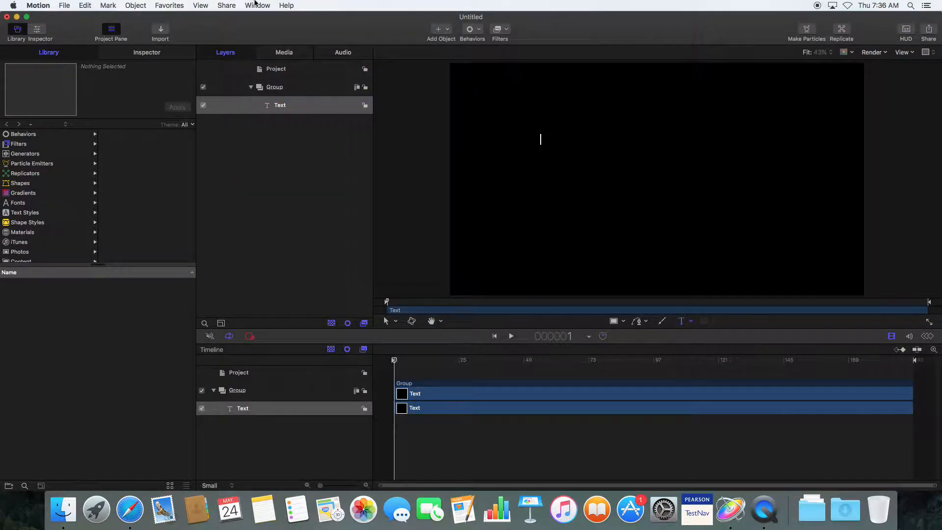
pyautogui.click(254, 5)
pyautogui.click(285, 100)
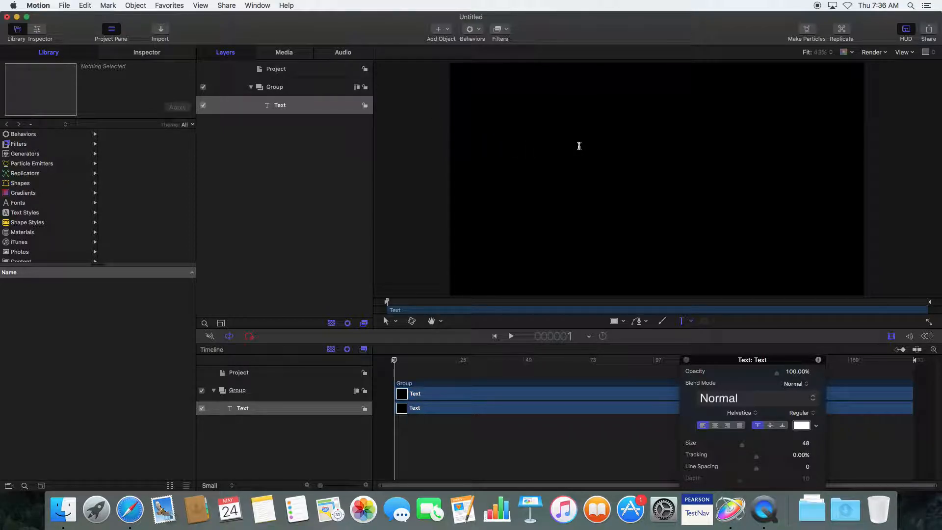
# Step: Enter "My Awesome Film Title" as the text and close the HUD
pyautogui.write('My Awesome Film Title')
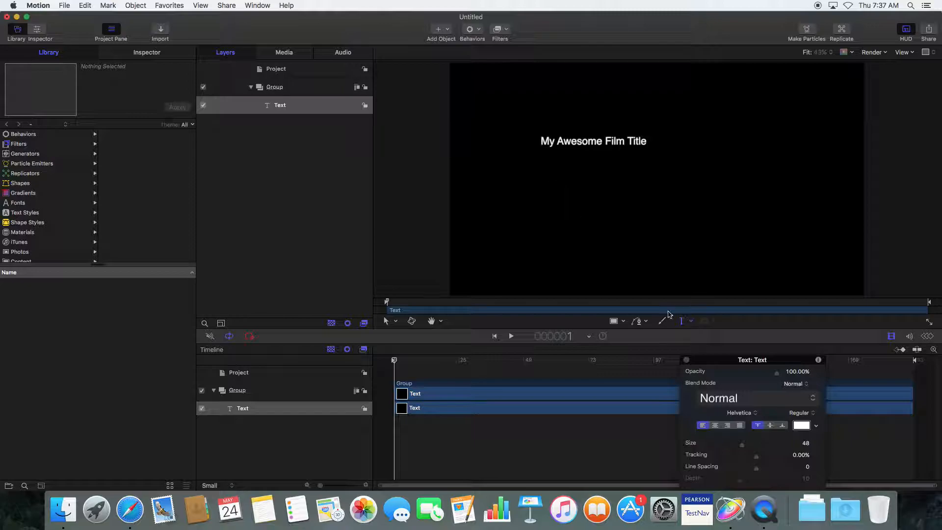
pyautogui.click(689, 360)
# Step: Examine the text object's properties, behaviors, filters and text format settings in the Inspector
pyautogui.click(142, 54)
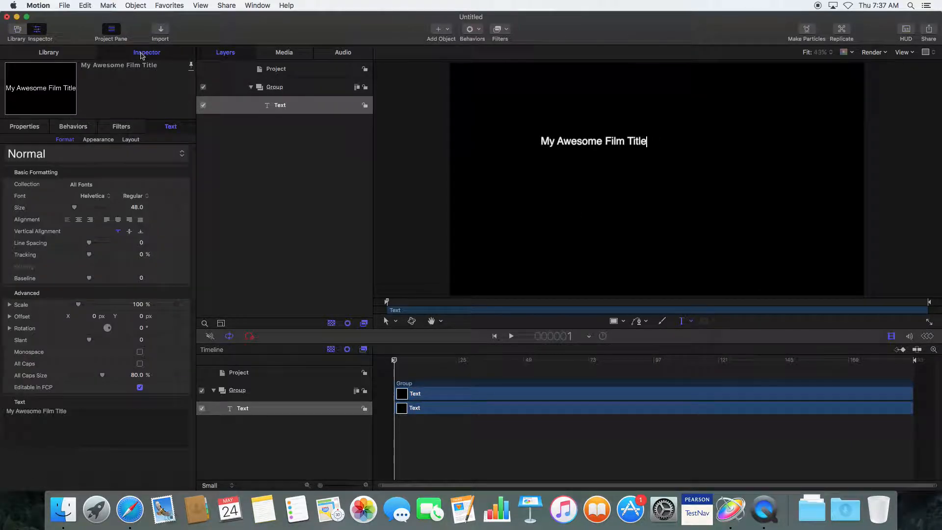
pyautogui.click(46, 53)
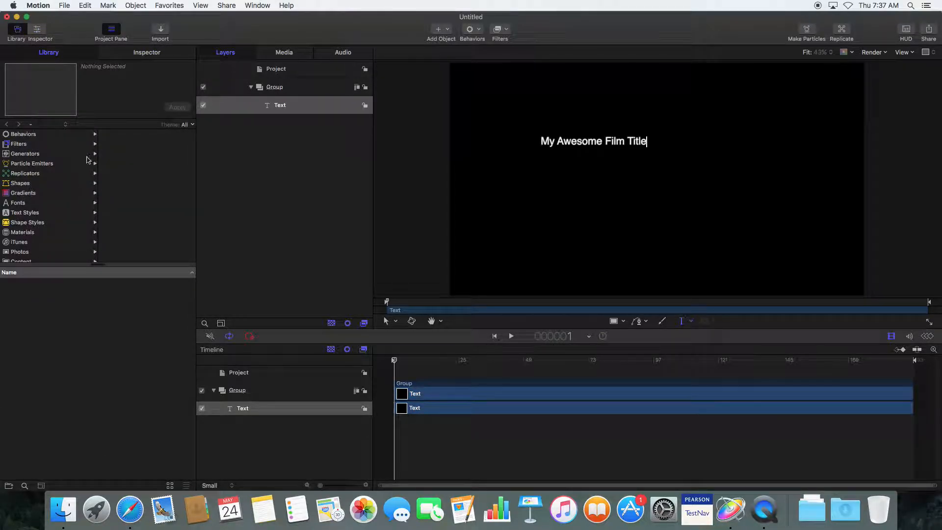
pyautogui.click(147, 53)
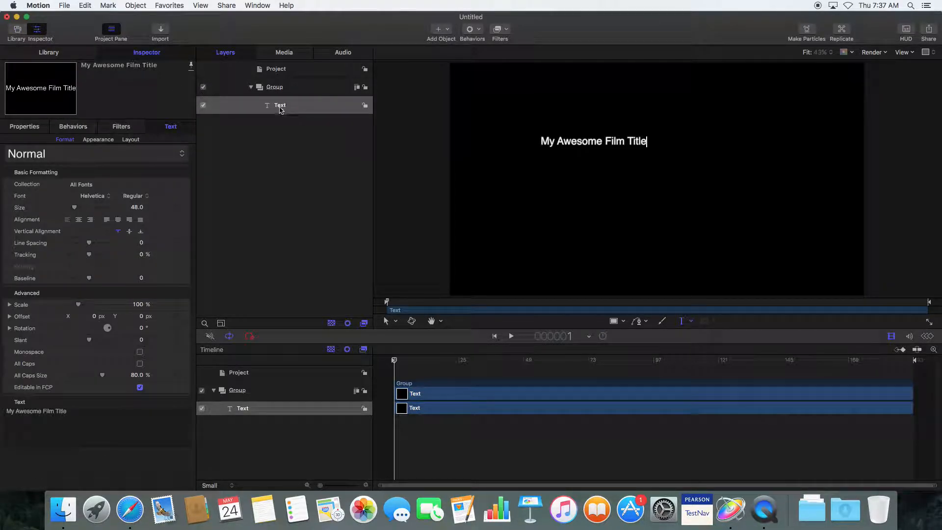
pyautogui.click(31, 127)
pyautogui.click(73, 127)
pyautogui.click(121, 127)
pyautogui.click(171, 126)
# Step: Enlarge the title text to size 187 and break it into four lines with one word on each
pyautogui.moveTo(76, 210); pyautogui.dragTo(97, 215)
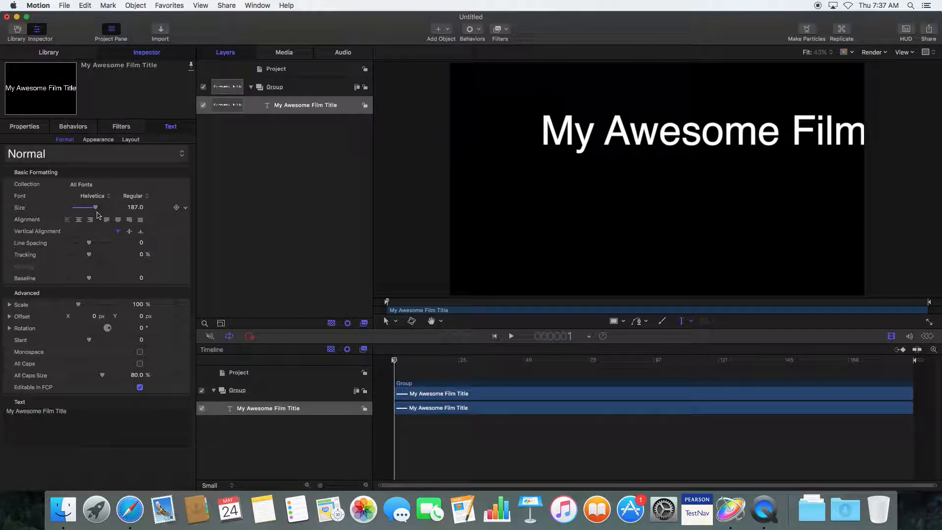
pyautogui.click(61, 416)
pyautogui.press('Return')
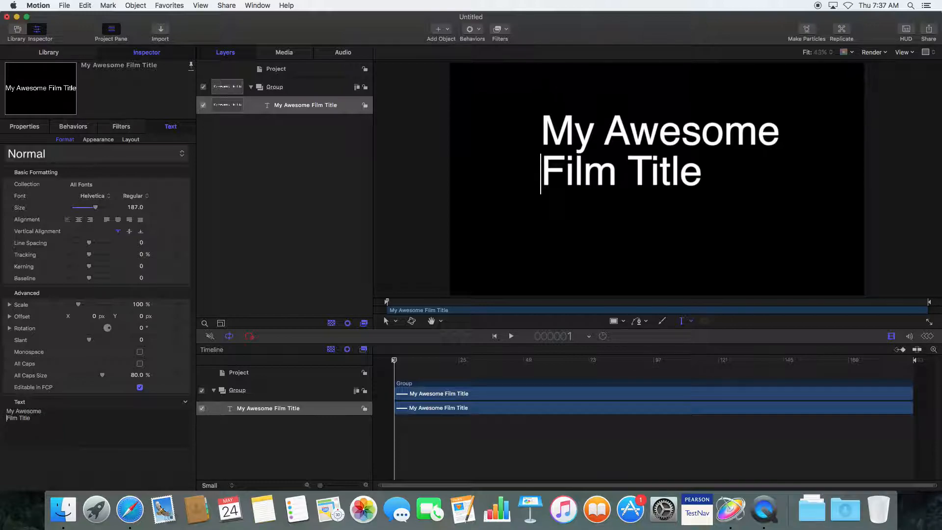
pyautogui.click(16, 411)
pyautogui.press('Right')
pyautogui.press('Return')
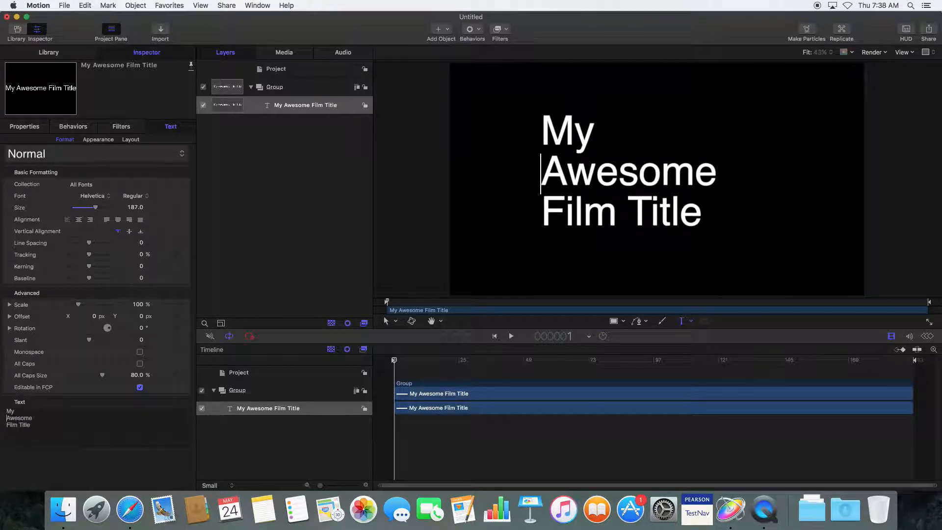
pyautogui.click(18, 425)
pyautogui.press('Right')
pyautogui.press('Return')
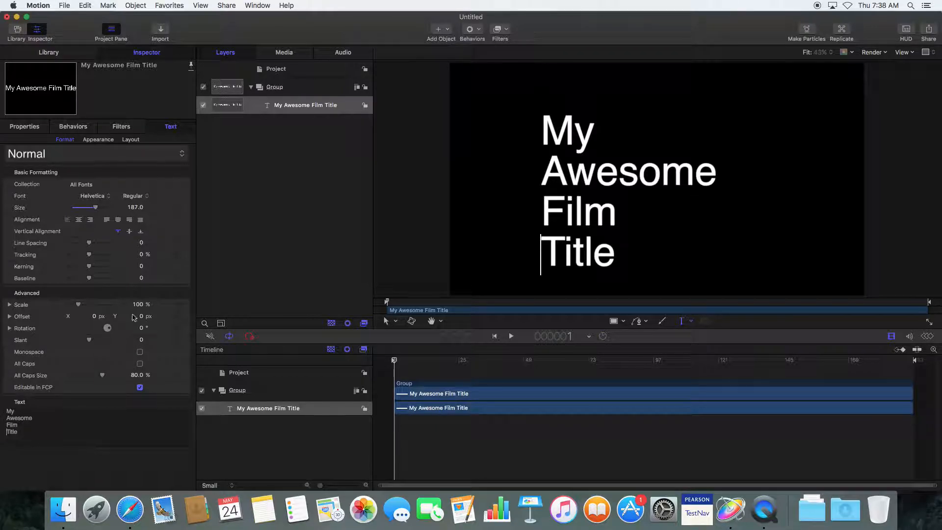
# Step: Increase the title's text size to 249 and tighten its tracking to -4.89 %
pyautogui.moveTo(97, 208)
pyautogui.mouseDown()
pyautogui.moveTo(112, 220)
pyautogui.moveTo(105, 216)
pyautogui.mouseUp()
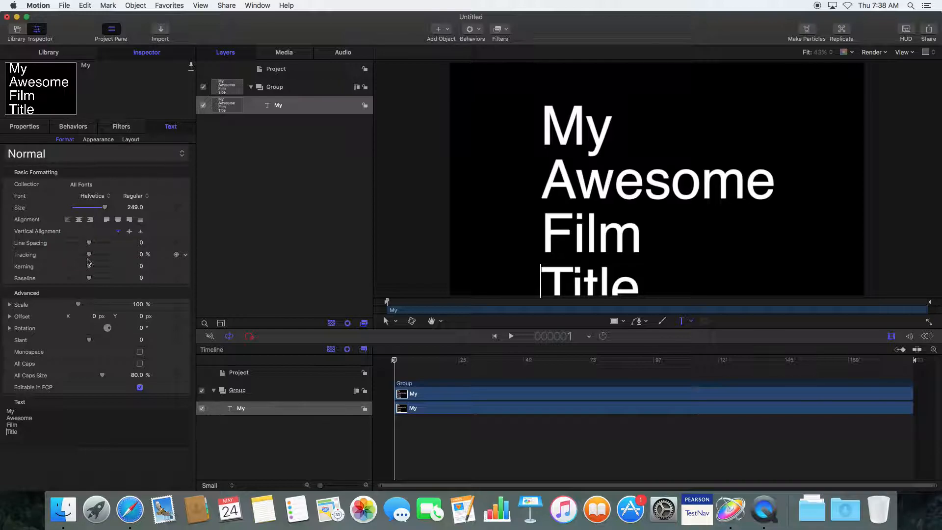
pyautogui.moveTo(90, 258); pyautogui.dragTo(88, 258)
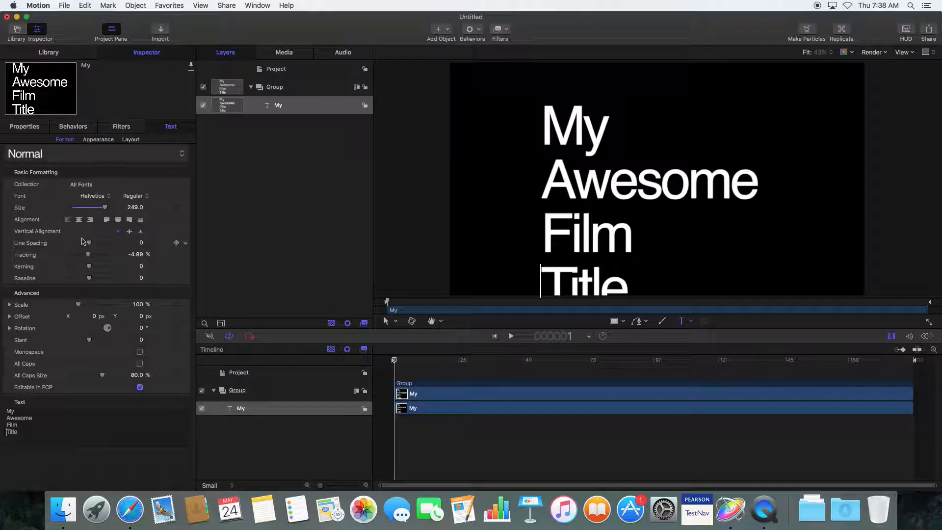
# Step: Reduce the line spacing of all four title lines to -55
pyautogui.moveTo(90, 246); pyautogui.dragTo(88, 246)
pyautogui.press('super+z')
pyautogui.press('super+a')
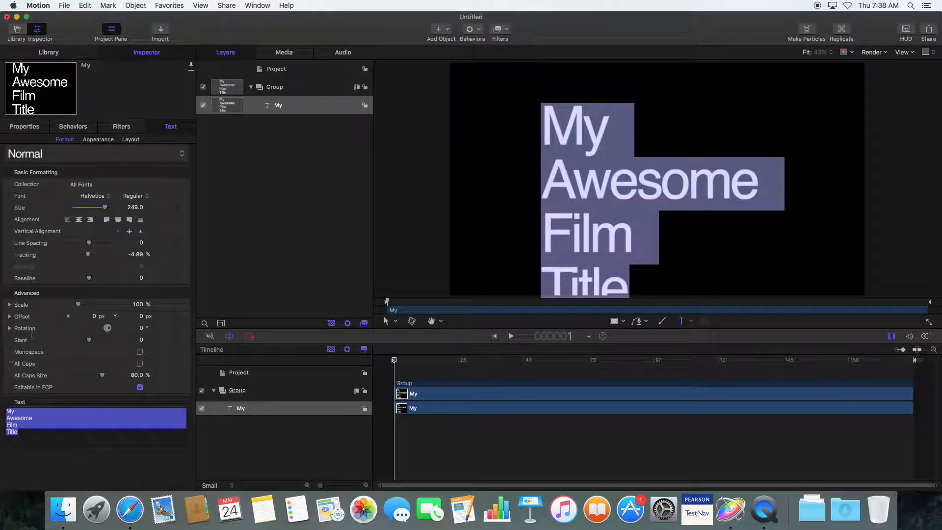
pyautogui.moveTo(89, 242); pyautogui.dragTo(77, 243)
pyautogui.click(489, 184)
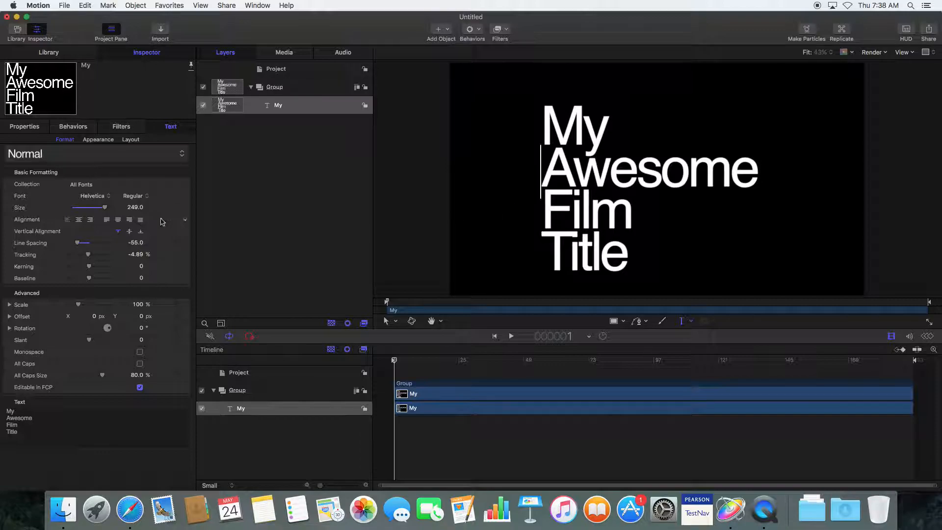
# Step: Look through the available fonts, keep Helvetica and set the title's typeface to Bold
pyautogui.click(96, 197)
pyautogui.click(99, 200)
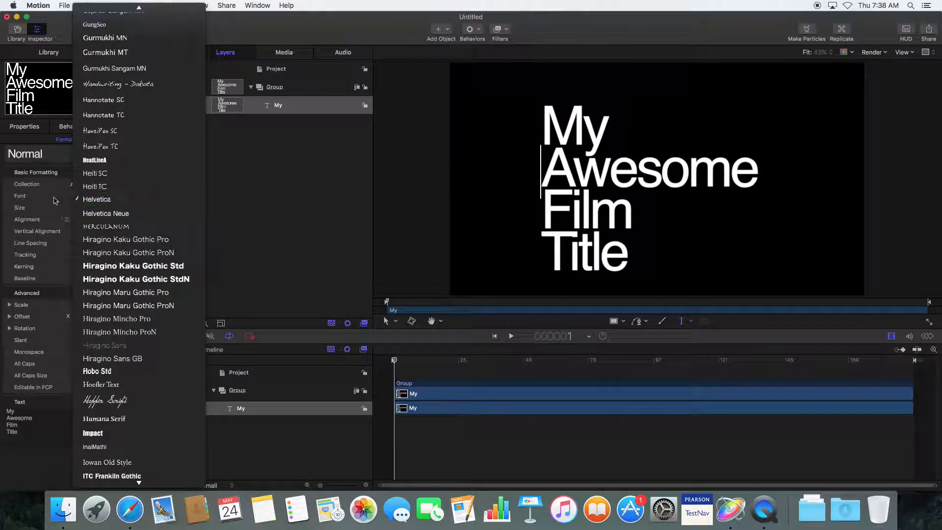
pyautogui.click(134, 198)
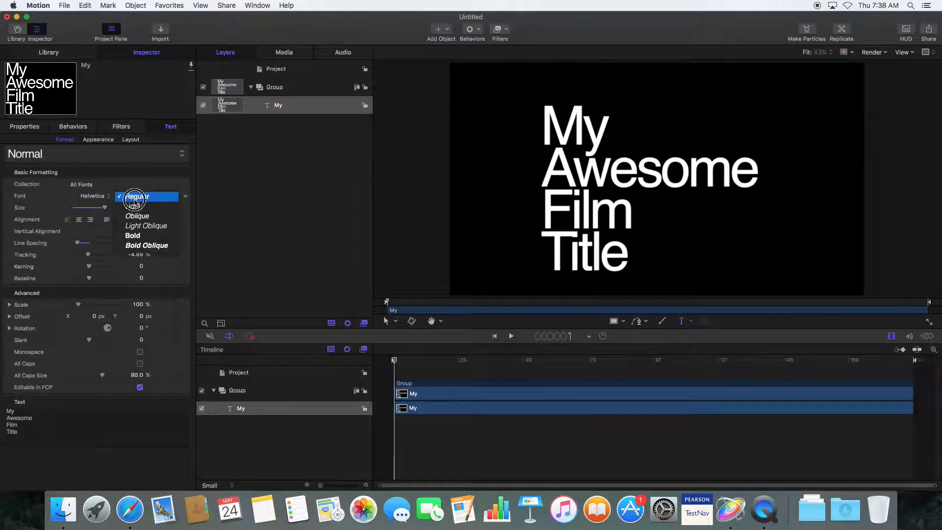
pyautogui.click(142, 236)
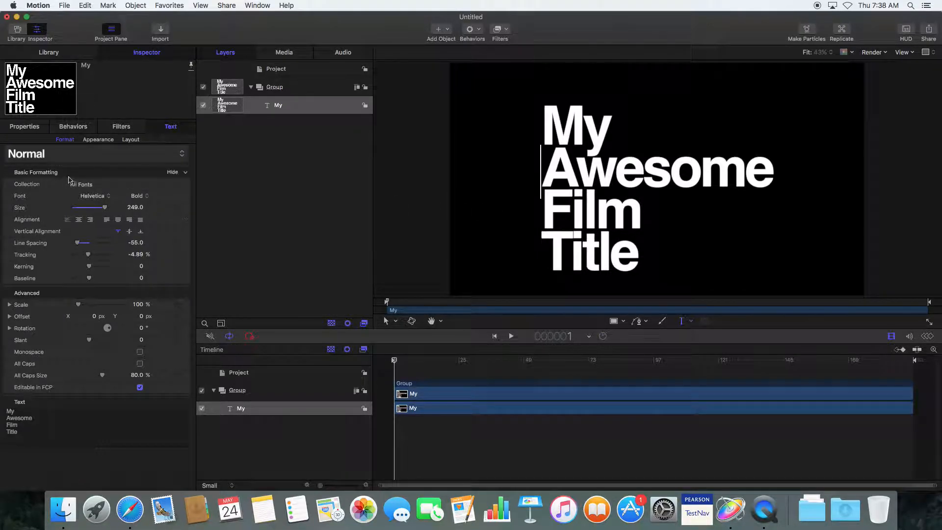
# Step: Try centre alignment on the title without selecting all of its lines, and undo it
pyautogui.click(129, 142)
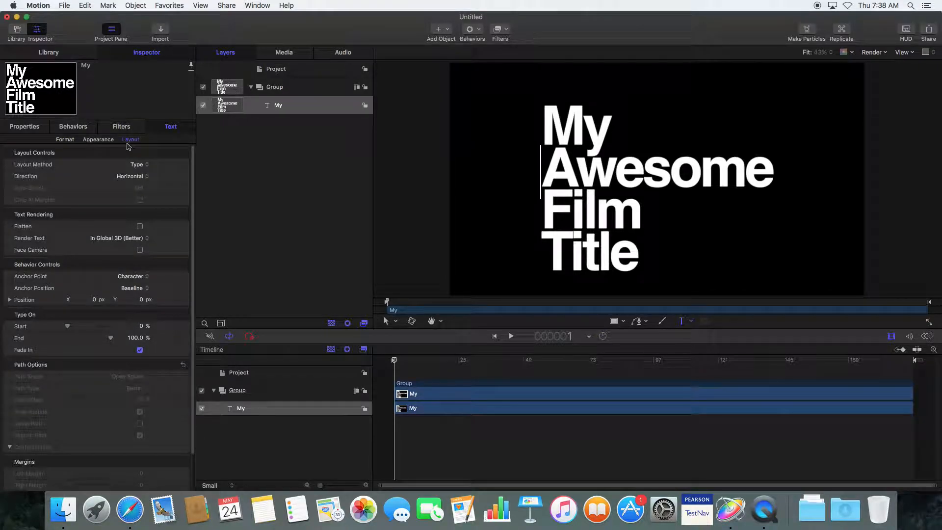
pyautogui.click(91, 142)
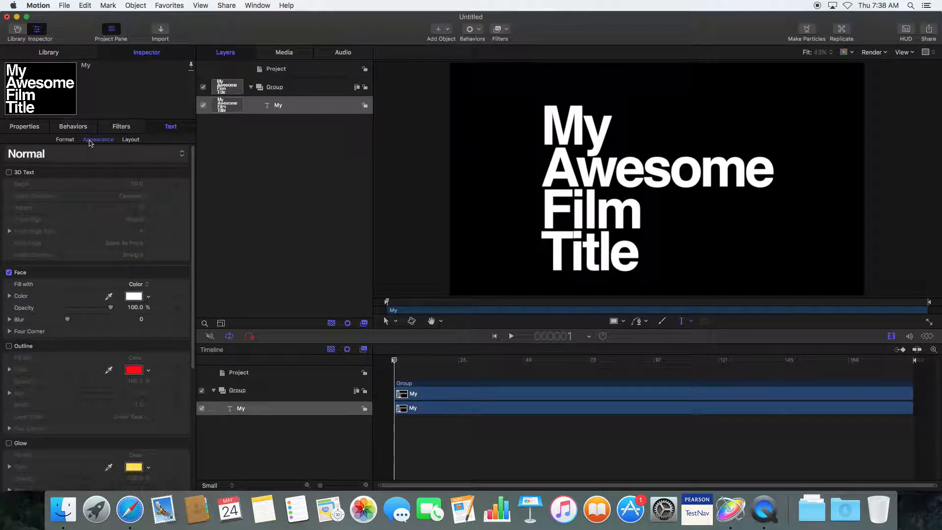
pyautogui.click(61, 140)
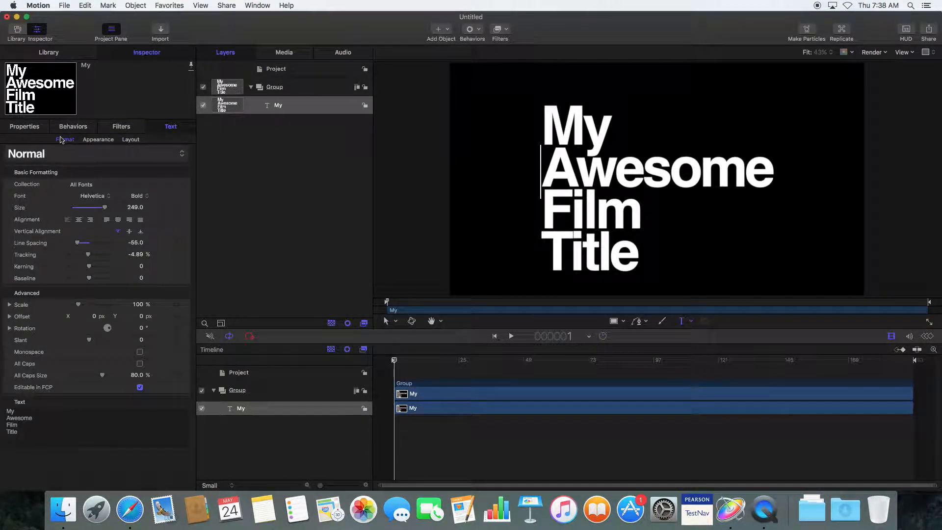
pyautogui.click(79, 220)
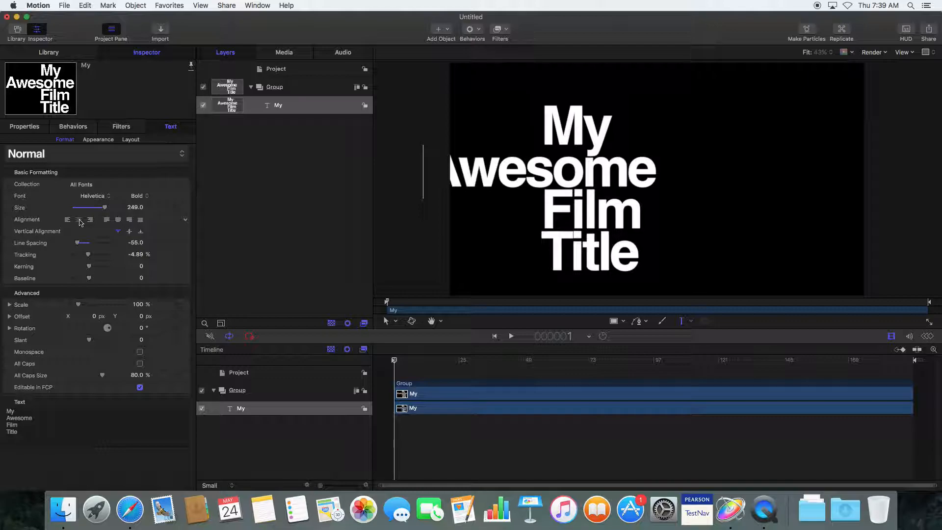
pyautogui.press('super+z')
# Step: Select all four lines of the title text and align them to the right
pyautogui.click(585, 174)
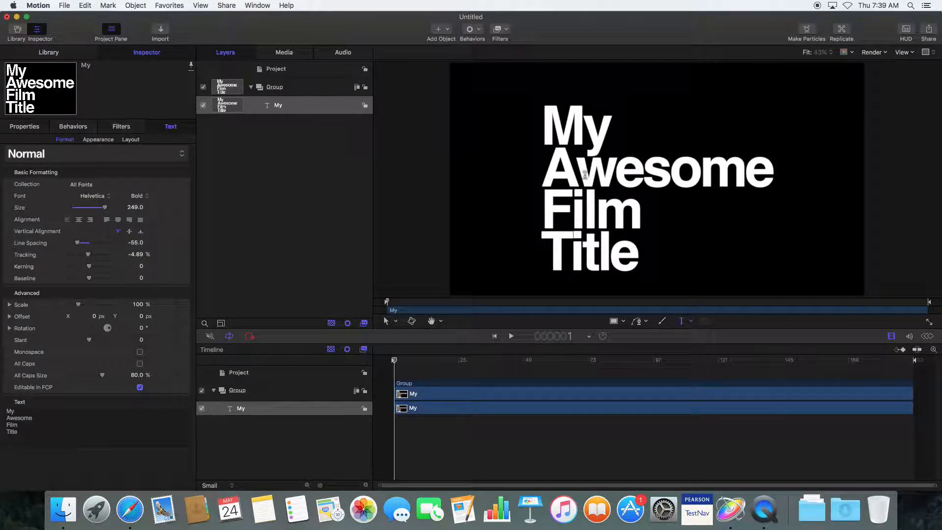
pyautogui.moveTo(557, 147); pyautogui.dragTo(642, 251)
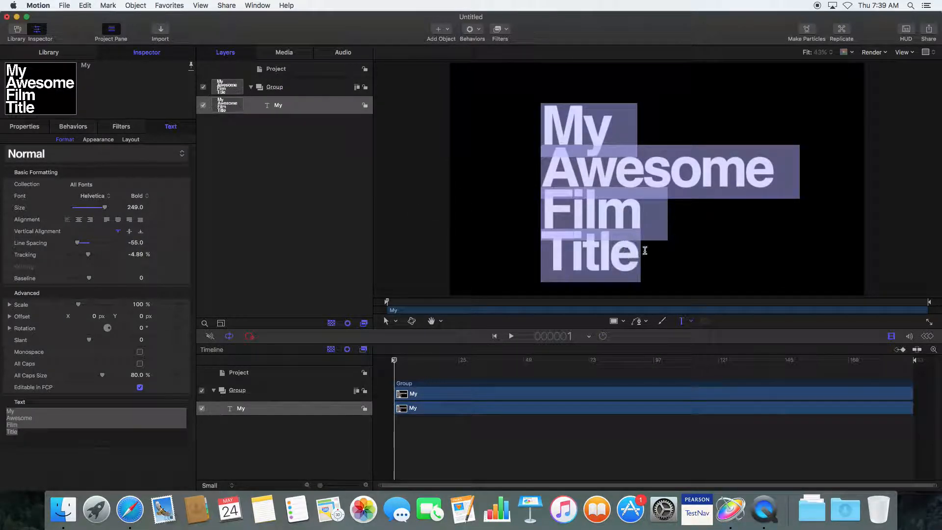
pyautogui.click(60, 431)
pyautogui.press('super+a')
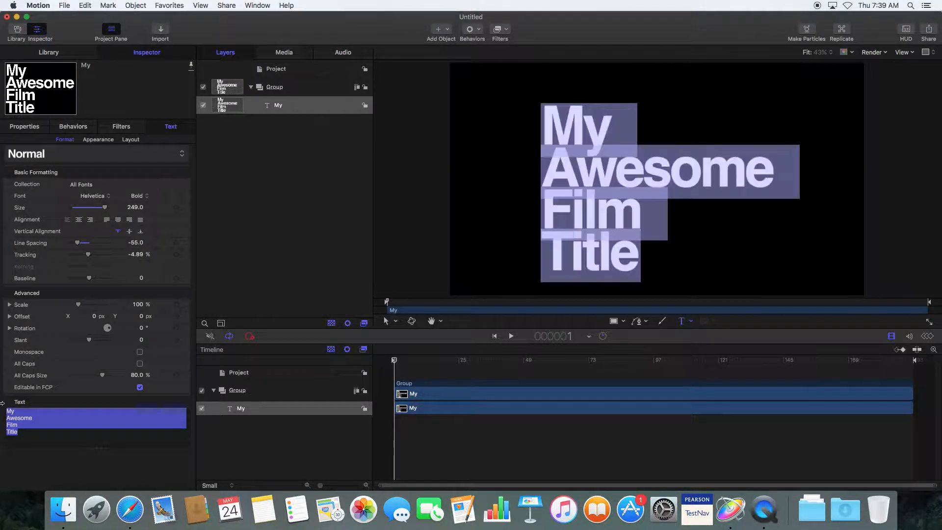
pyautogui.click(79, 220)
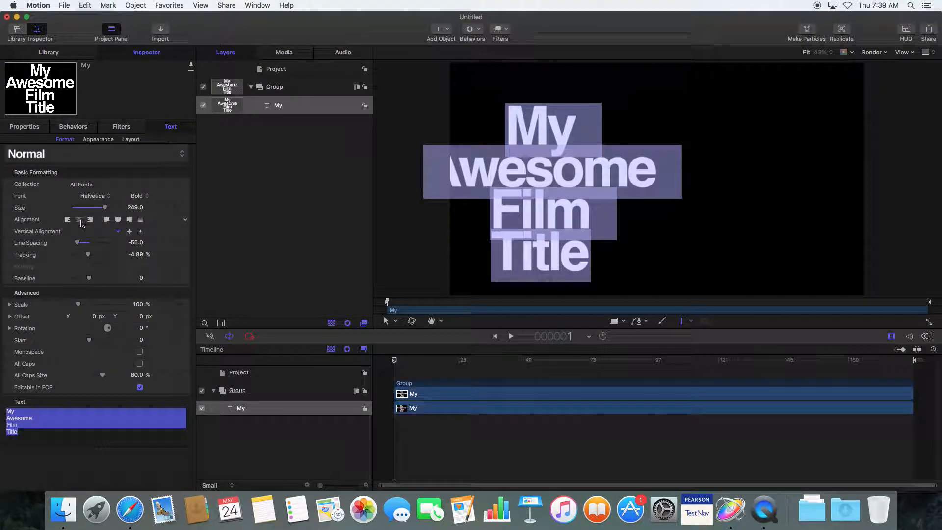
pyautogui.click(91, 220)
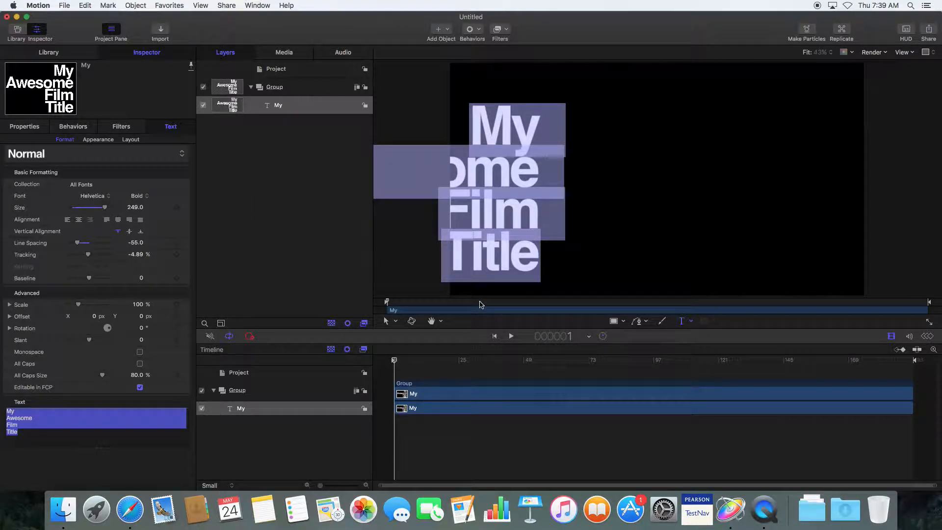
# Step: Move the title with the Transform tool so it sits fully inside the frame, near the right edge
pyautogui.click(396, 321)
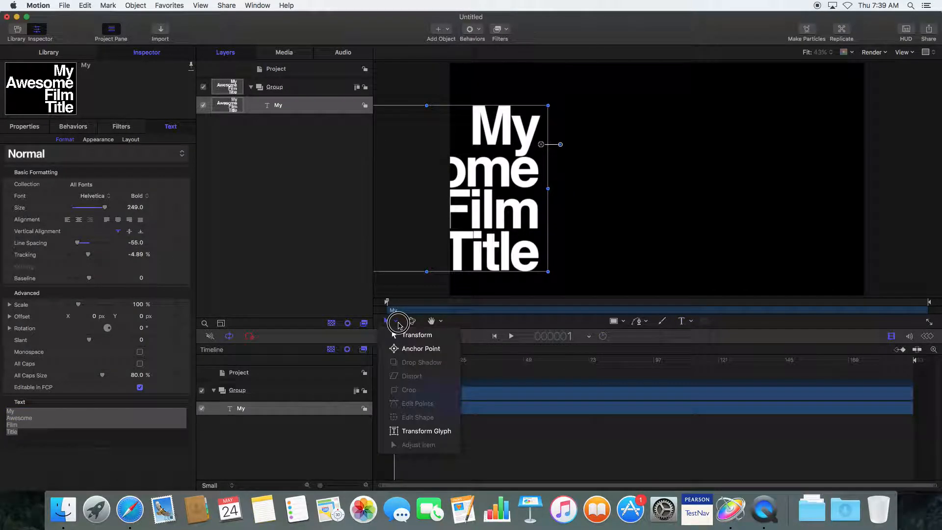
pyautogui.click(410, 338)
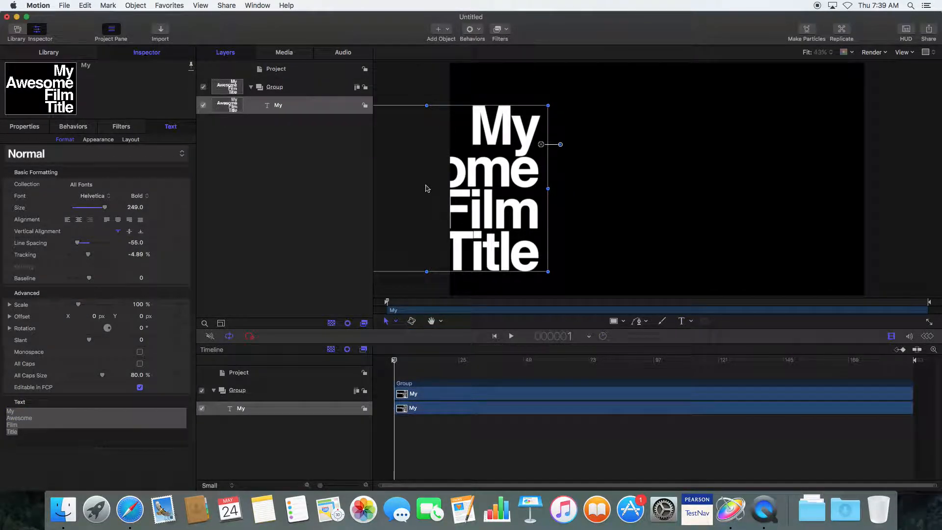
pyautogui.moveTo(431, 189); pyautogui.dragTo(730, 177)
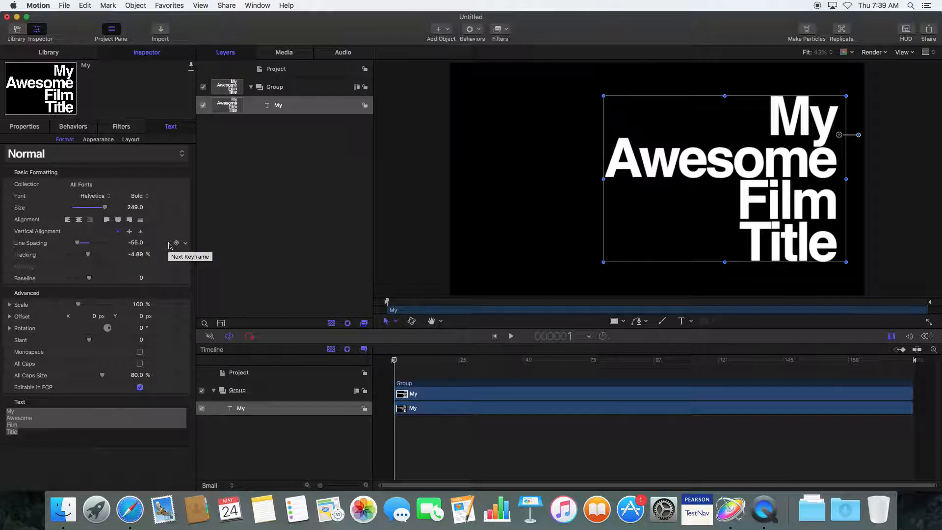
# Step: Try the 3D Text appearance on the title and turn it off again
pyautogui.click(99, 141)
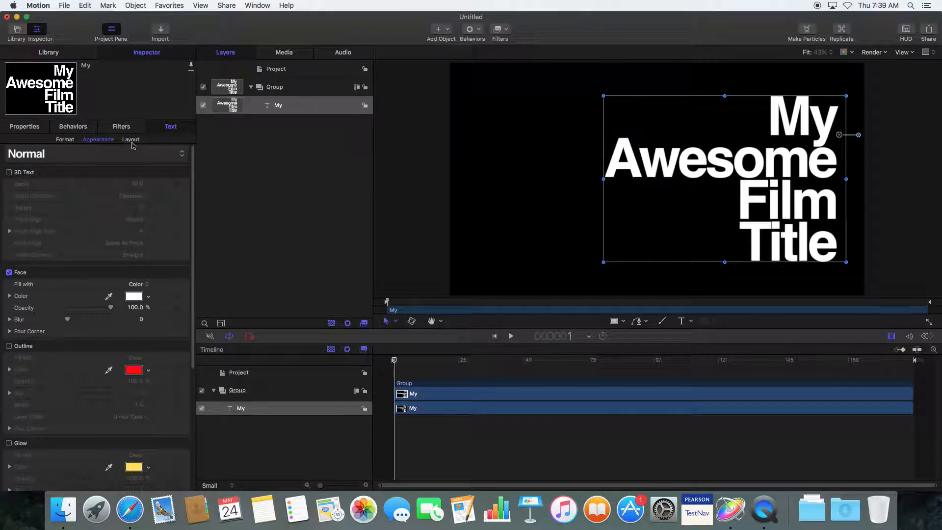
pyautogui.click(9, 173)
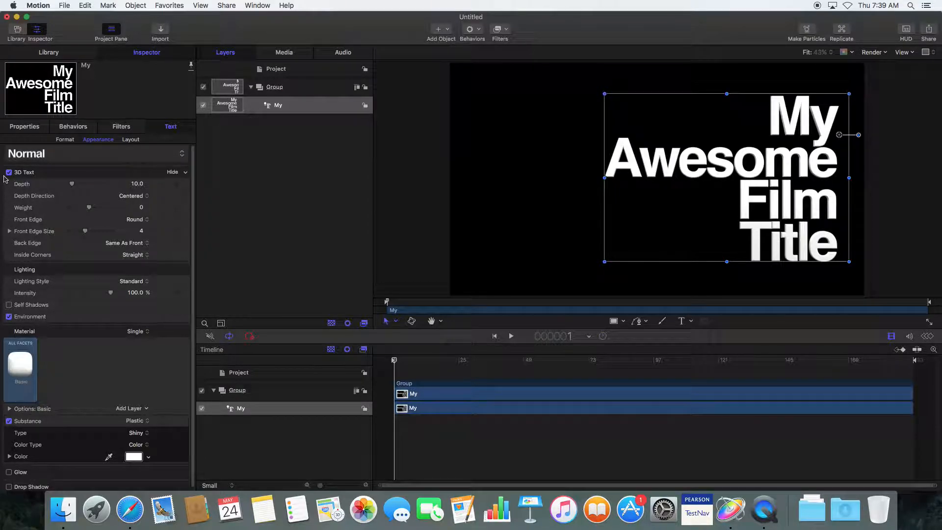
pyautogui.click(9, 173)
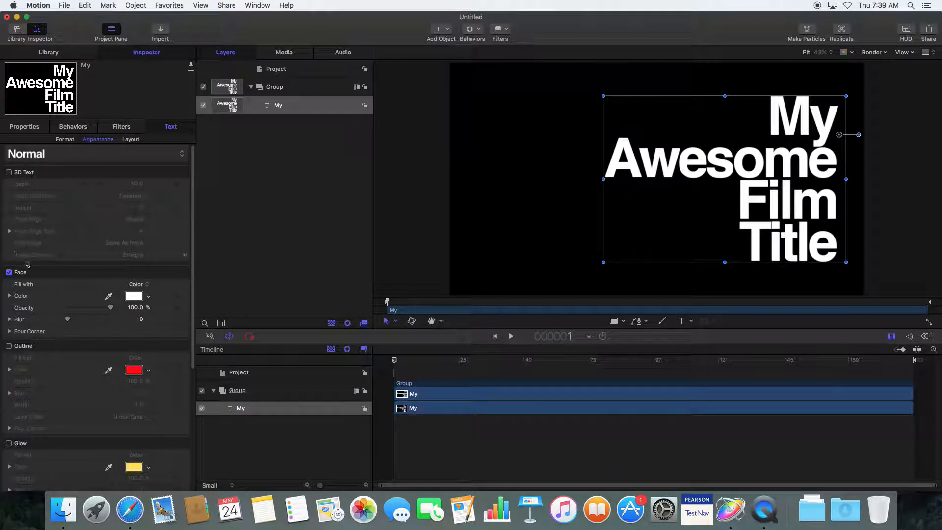
# Step: Keep the title's face fill enabled and set its color to blue
pyautogui.click(8, 272)
pyautogui.click(9, 273)
pyautogui.click(133, 296)
pyautogui.click(264, 284)
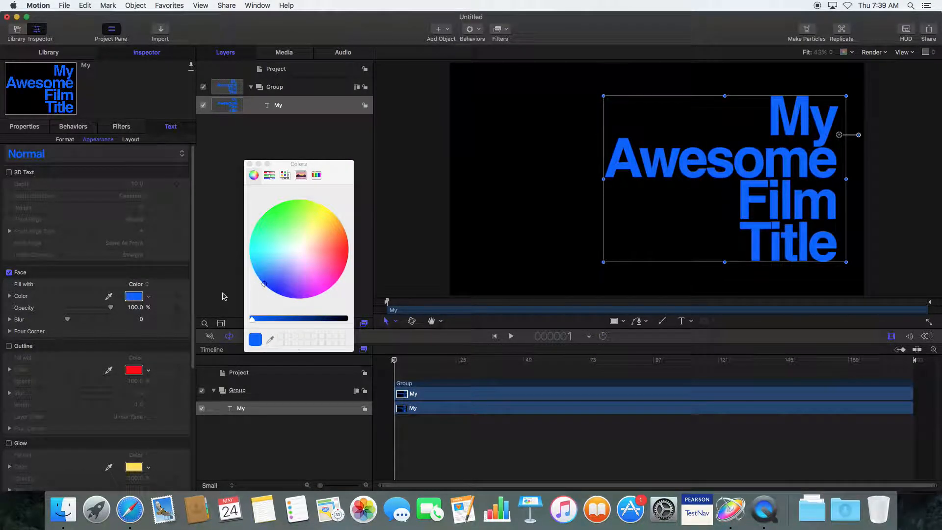
# Step: Try a red outline and a white glow with a blur of 10 on the title, turning each off again
pyautogui.click(9, 346)
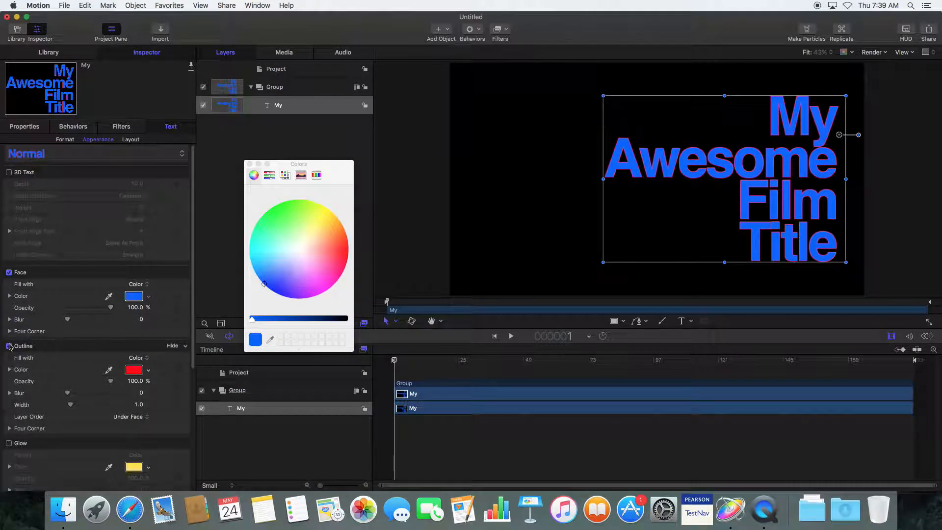
pyautogui.click(9, 346)
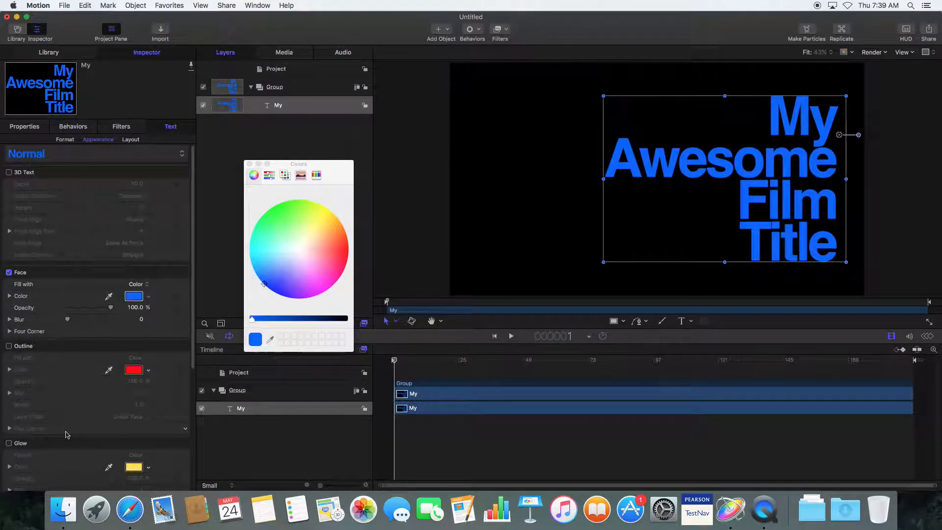
pyautogui.scroll(-3, 64, 434)
pyautogui.click(9, 407)
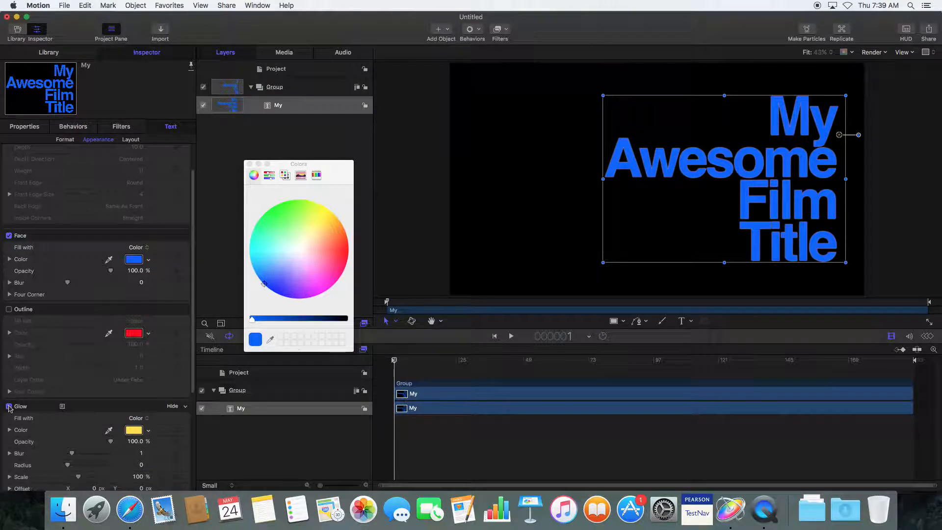
pyautogui.scroll(-1, 98, 393)
pyautogui.click(134, 422)
pyautogui.click(296, 251)
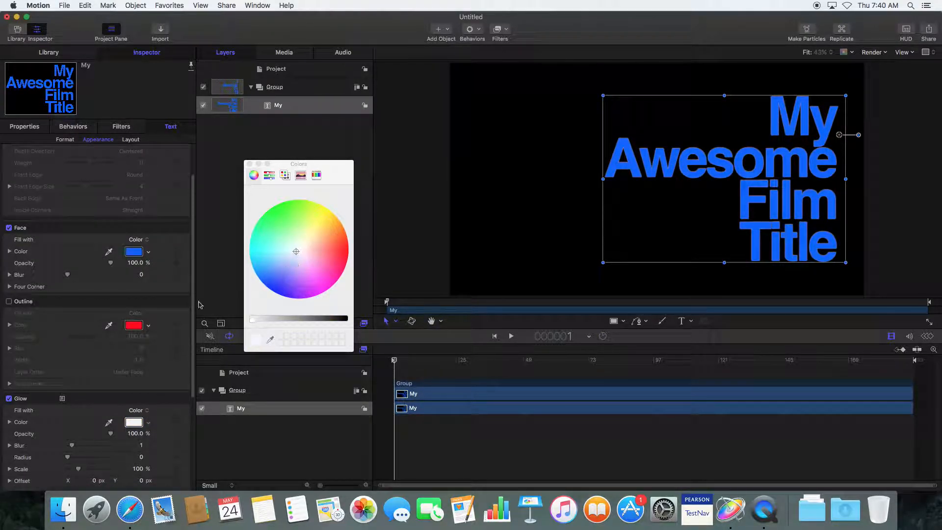
pyautogui.moveTo(71, 446); pyautogui.dragTo(156, 454)
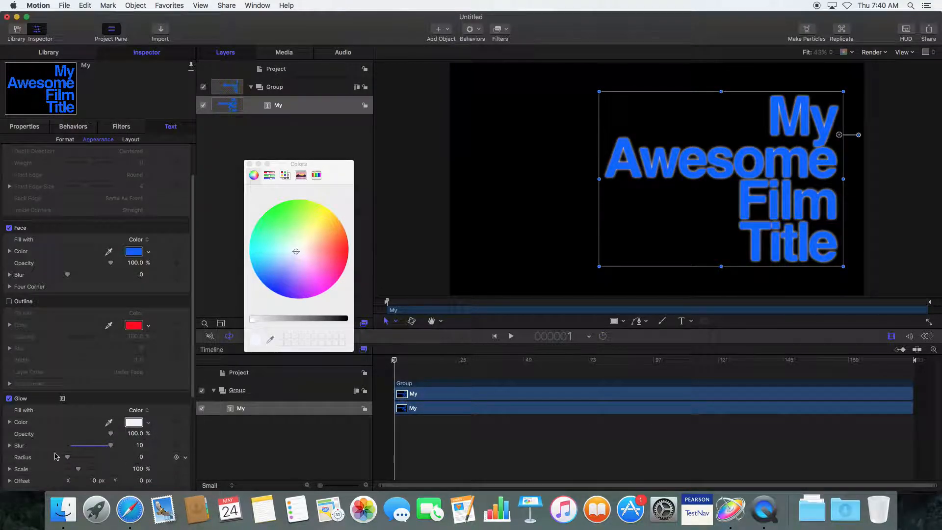
pyautogui.click(9, 398)
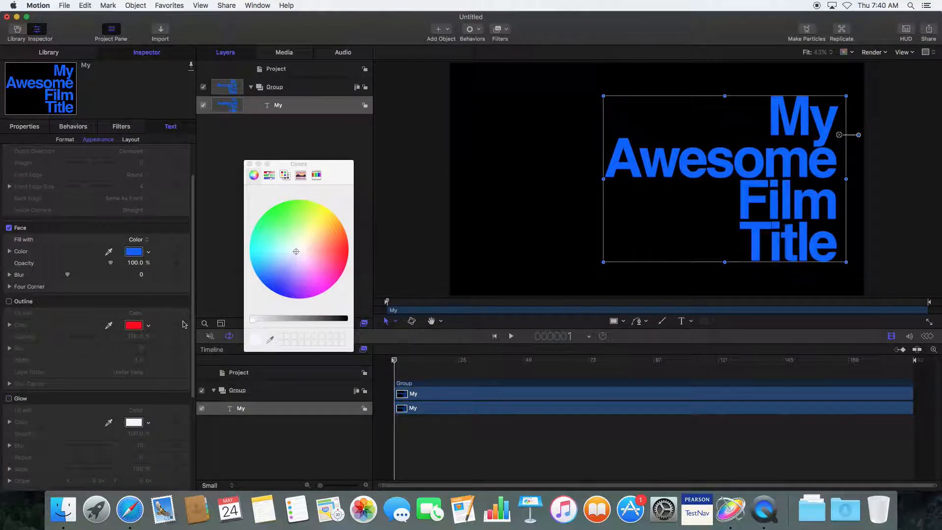
# Step: Add a white drop shadow to the title with blur 0.04, distance 10 and angle 1610.3°
pyautogui.scroll(-6, 189, 383)
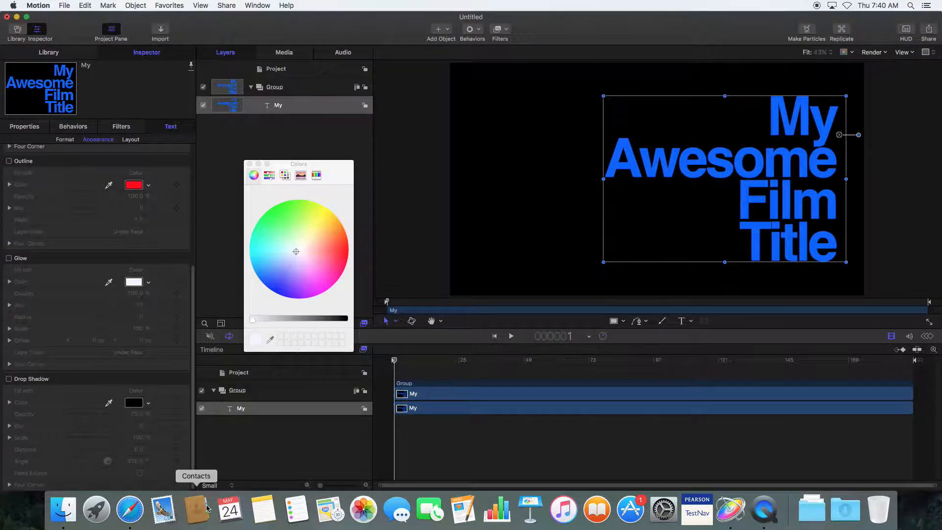
pyautogui.click(9, 379)
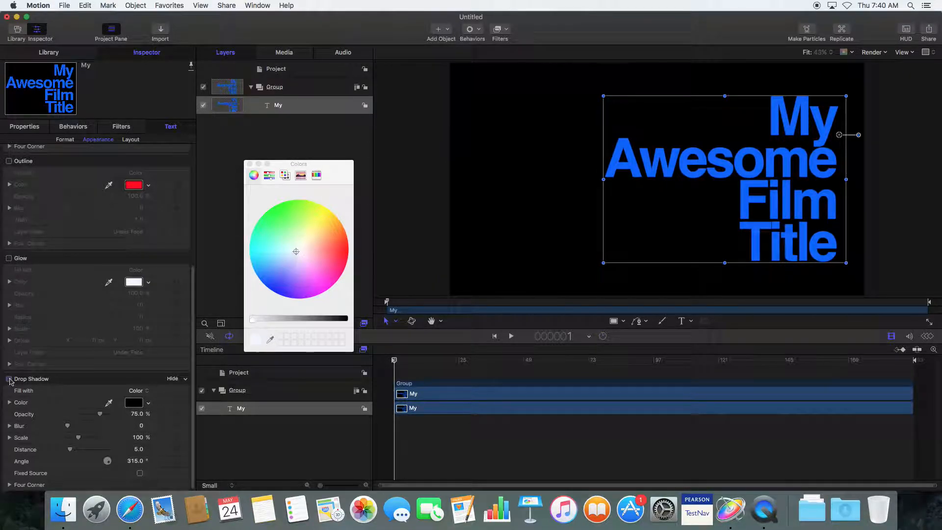
pyautogui.click(133, 403)
pyautogui.moveTo(345, 319); pyautogui.dragTo(212, 329)
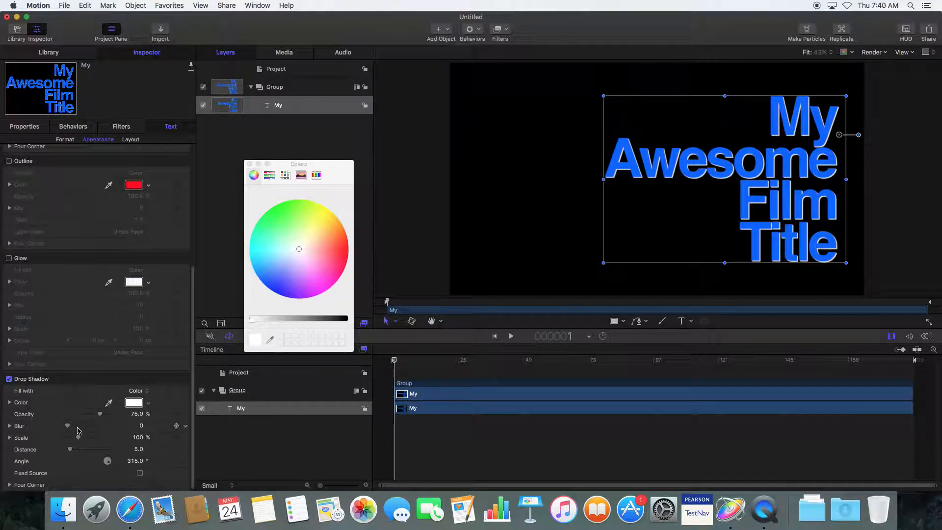
pyautogui.moveTo(68, 428); pyautogui.dragTo(47, 439)
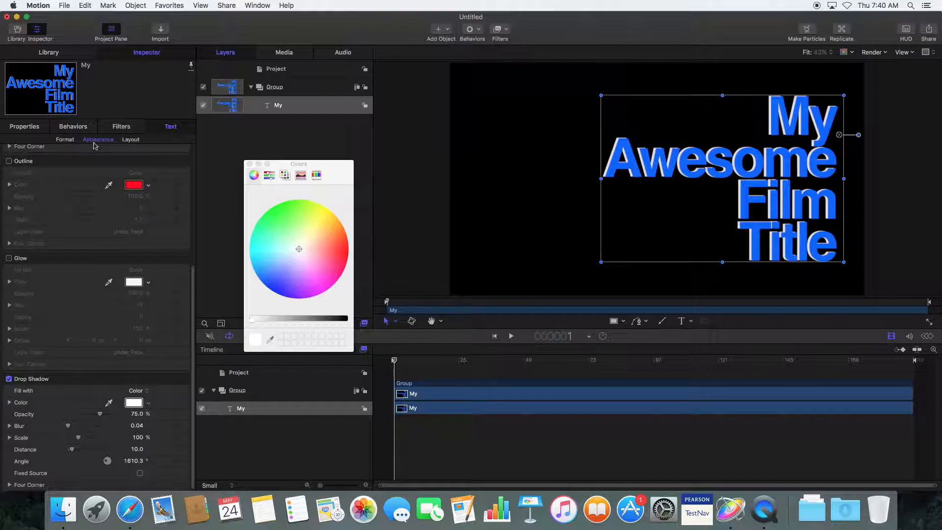
# Step: Look through the title's layout settings, return to its format settings and close the color picker
pyautogui.click(131, 140)
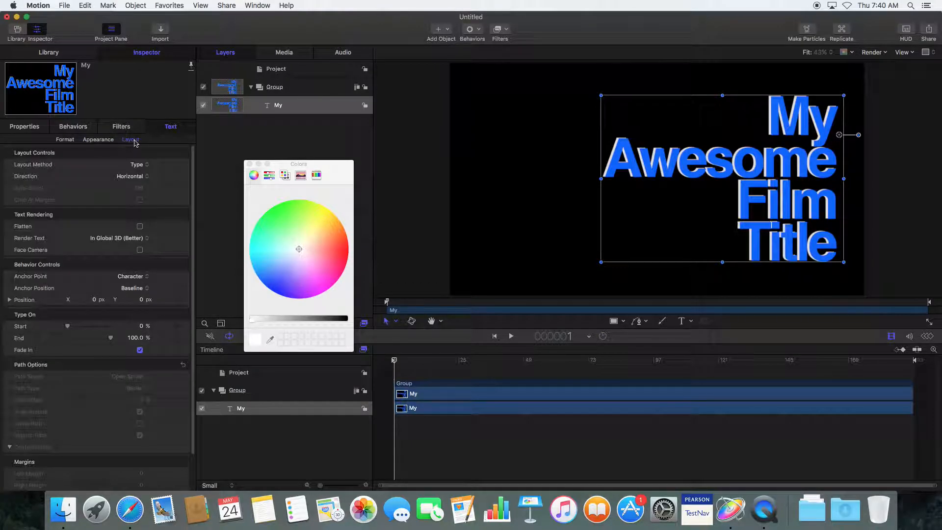
pyautogui.scroll(-3, 130, 190)
pyautogui.scroll(3, 130, 192)
pyautogui.click(65, 139)
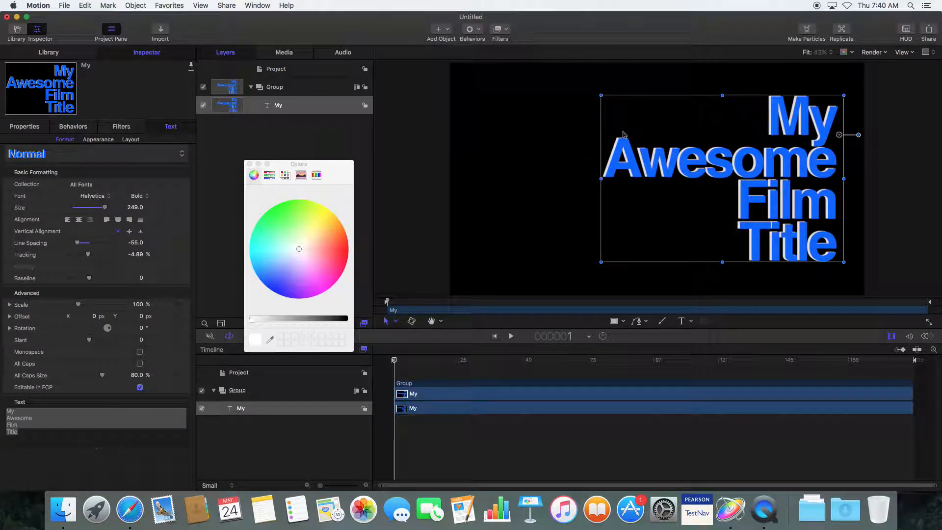
pyautogui.click(250, 164)
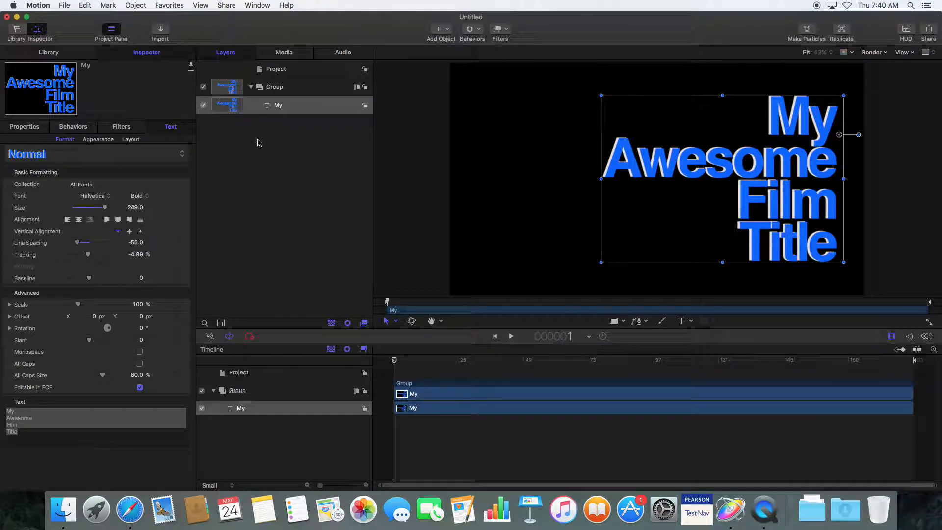
# Step: Browse the behavior categories in the library and apply the Basic Motion behavior Grow/Shrink to the title
pyautogui.click(48, 52)
pyautogui.click(39, 135)
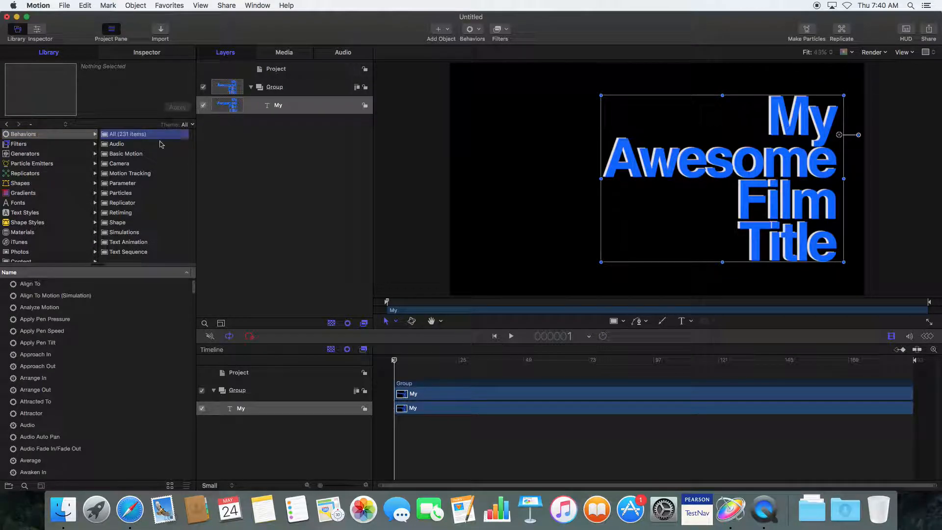
pyautogui.click(140, 155)
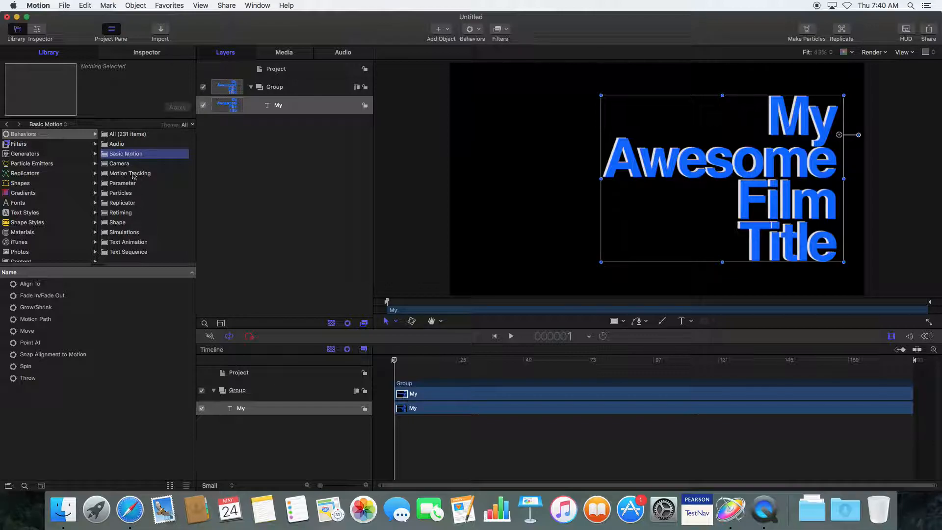
pyautogui.click(135, 244)
pyautogui.click(138, 252)
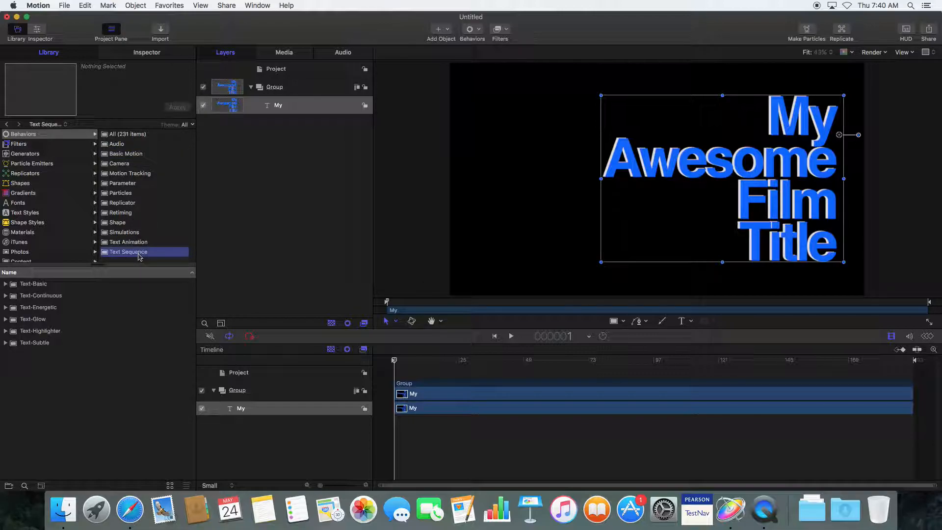
pyautogui.click(123, 156)
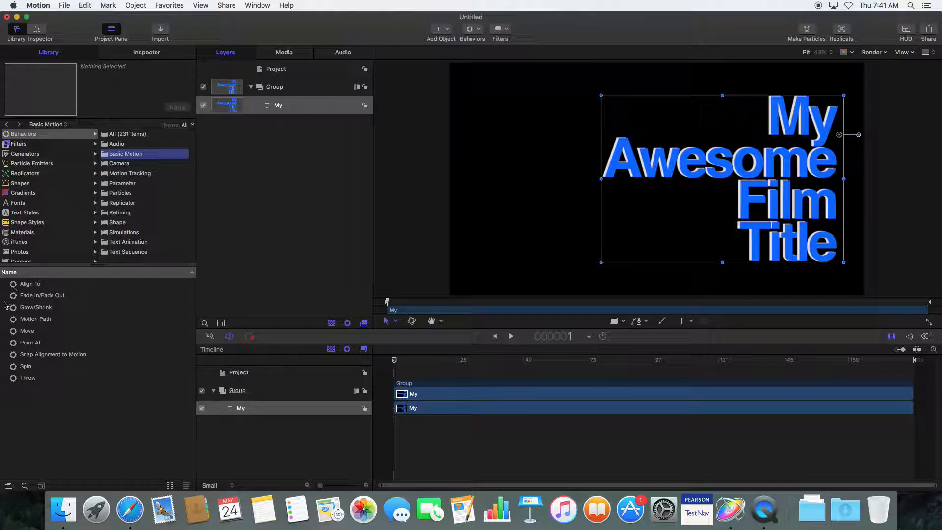
pyautogui.click(36, 309)
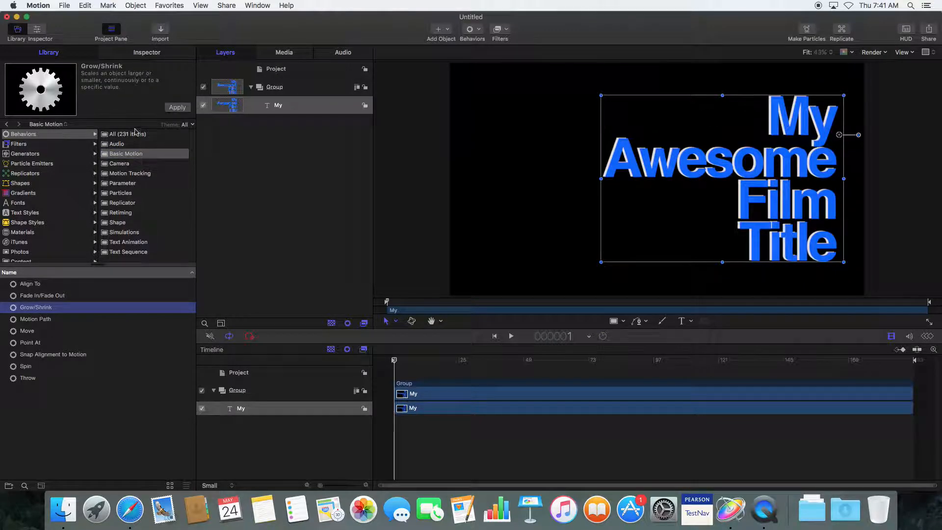
pyautogui.click(184, 108)
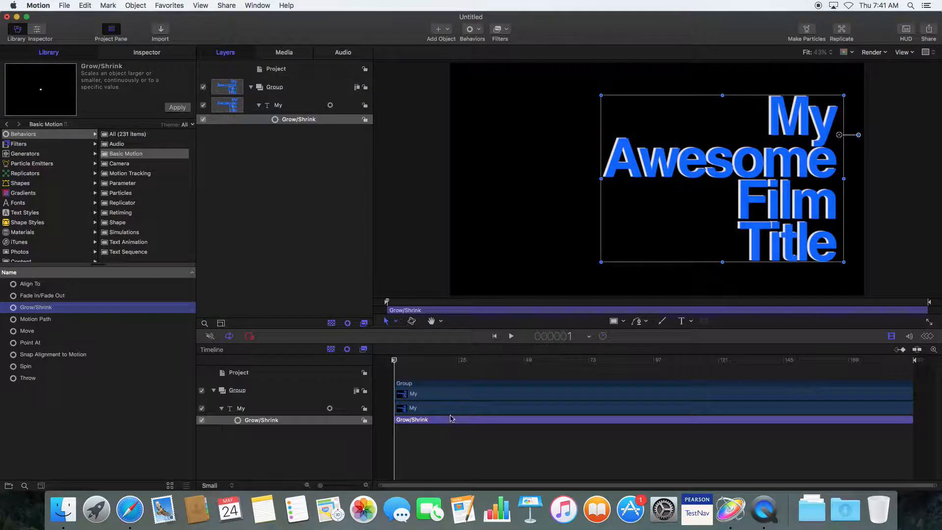
# Step: Preview the Grow/Shrink behavior, try a Scale To of 100% on the title, and remove the behavior
pyautogui.moveTo(394, 363); pyautogui.dragTo(355, 360)
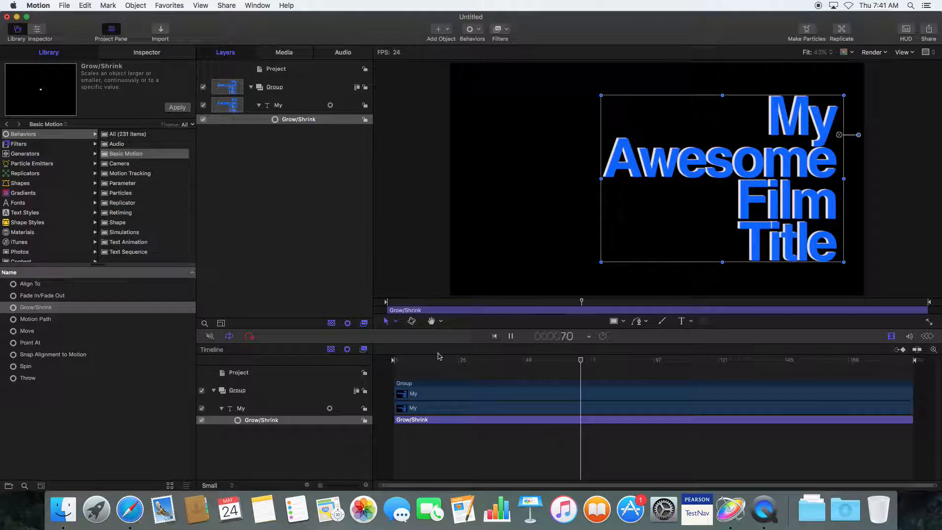
pyautogui.press('space')
pyautogui.press('Home')
pyautogui.click(147, 53)
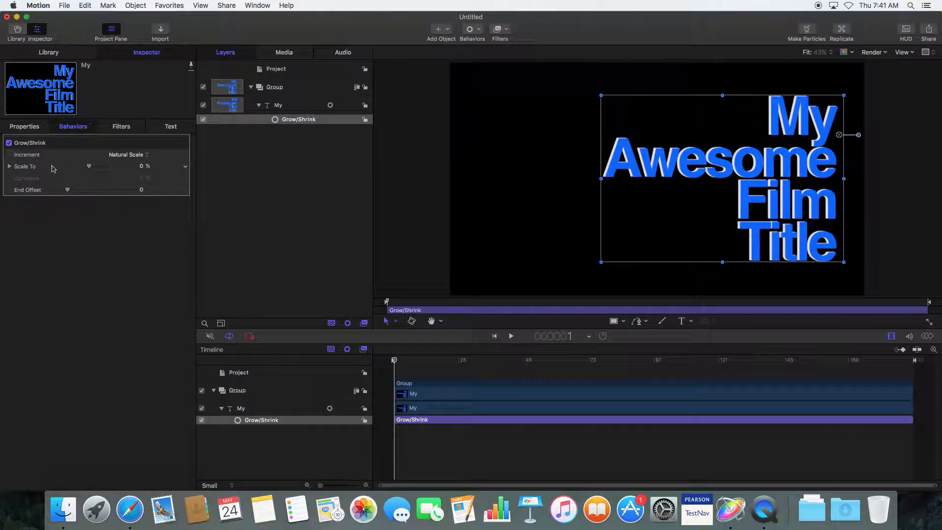
pyautogui.moveTo(90, 167); pyautogui.dragTo(125, 171)
pyautogui.press('space')
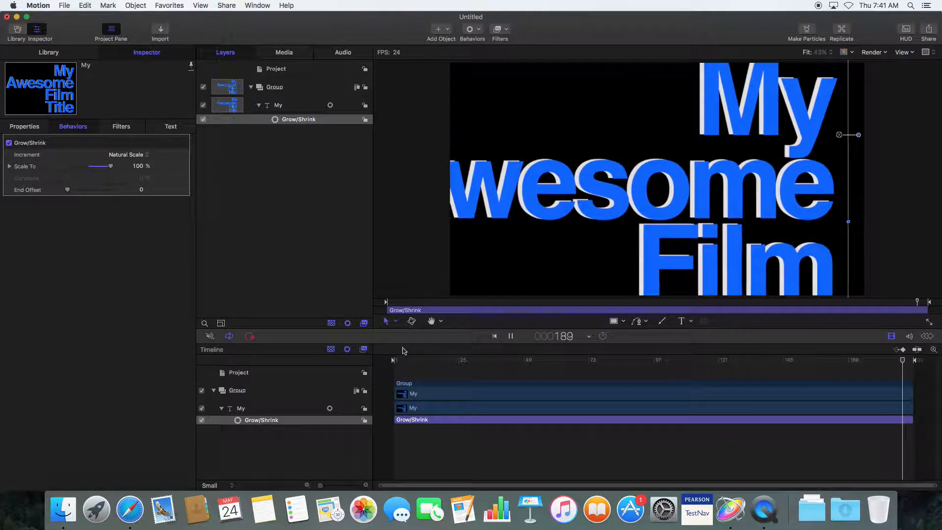
pyautogui.press('space')
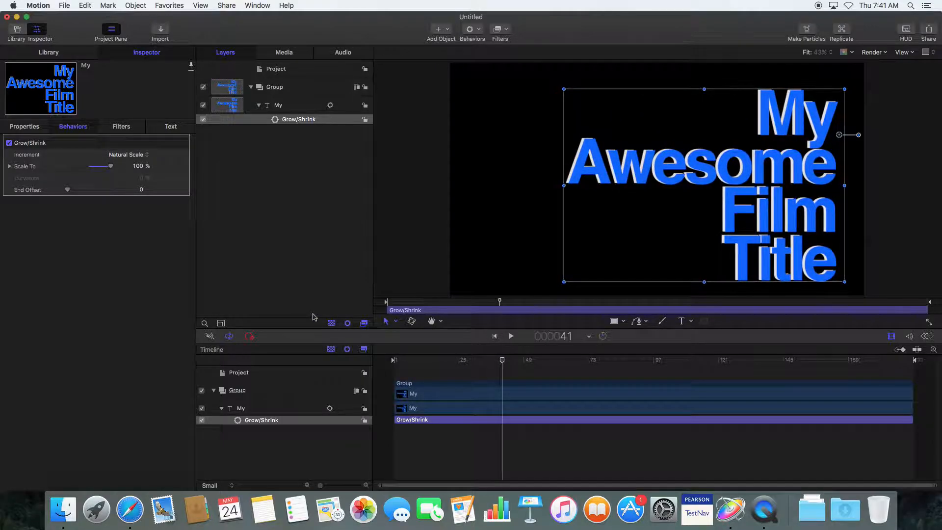
pyautogui.click(305, 121)
pyautogui.press('Delete')
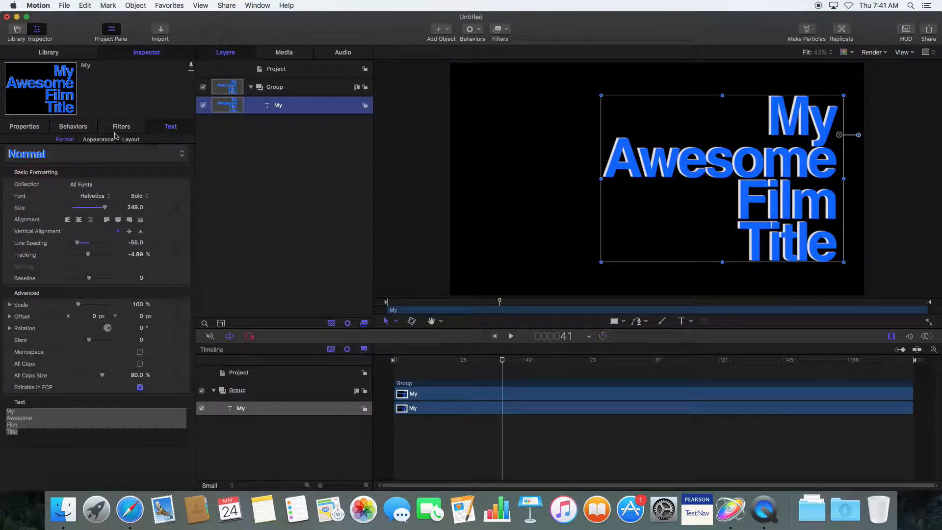
# Step: Browse the Text Sequence behaviors and preview Arrange In, Blur In and Drift In from the Text-Basic set
pyautogui.click(43, 53)
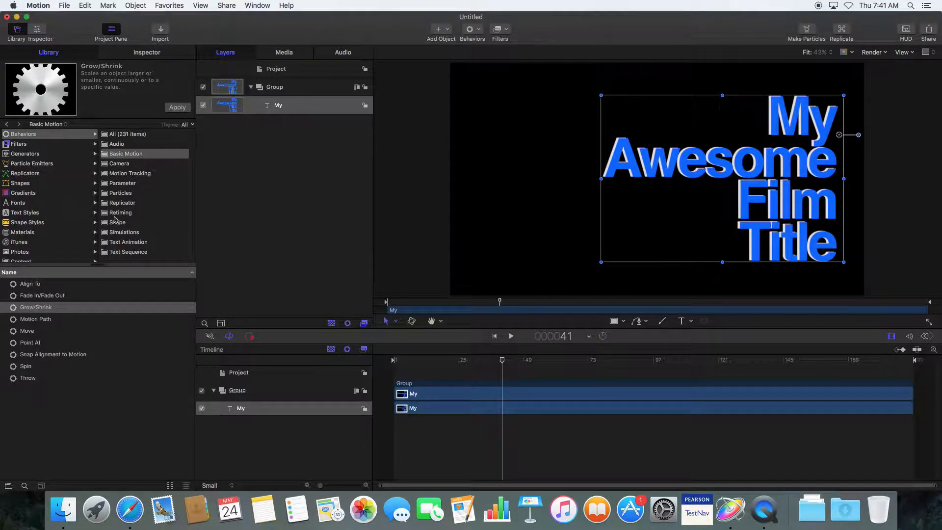
pyautogui.click(123, 242)
pyautogui.click(133, 252)
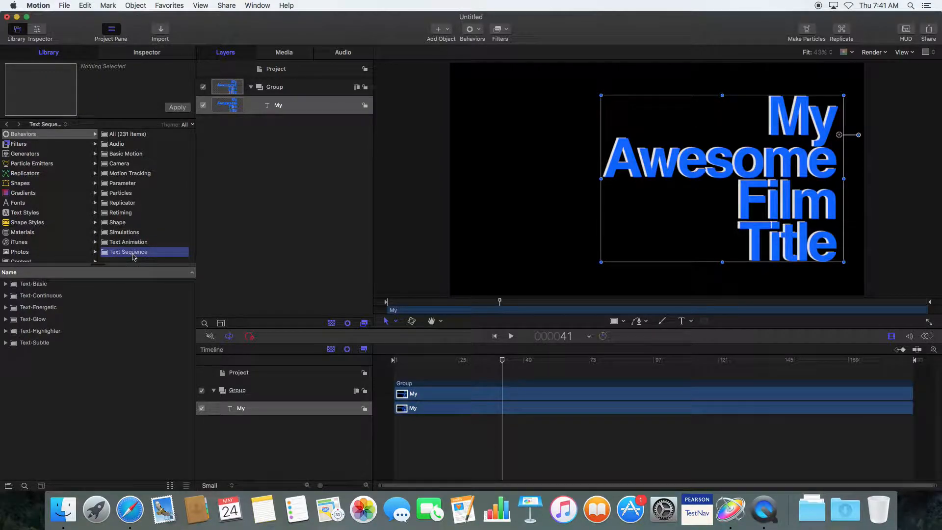
pyautogui.click(5, 284)
pyautogui.click(42, 297)
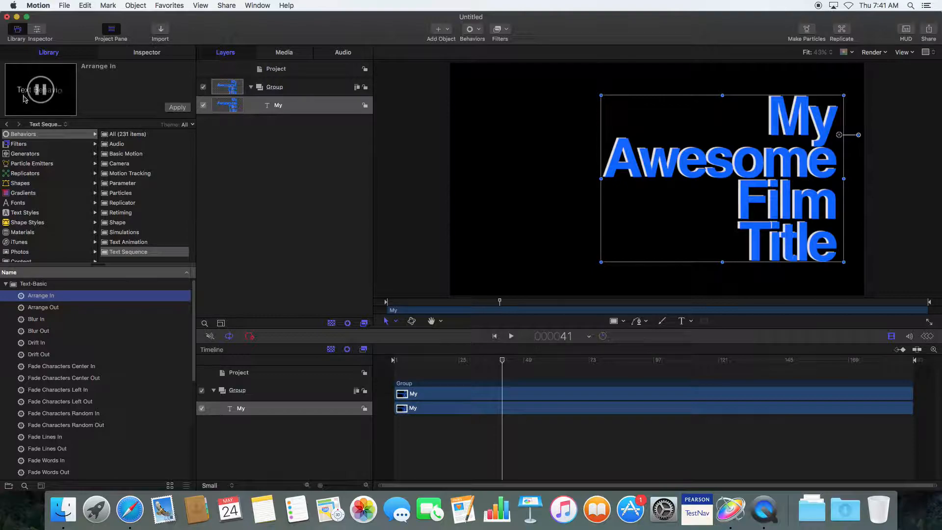
pyautogui.click(43, 320)
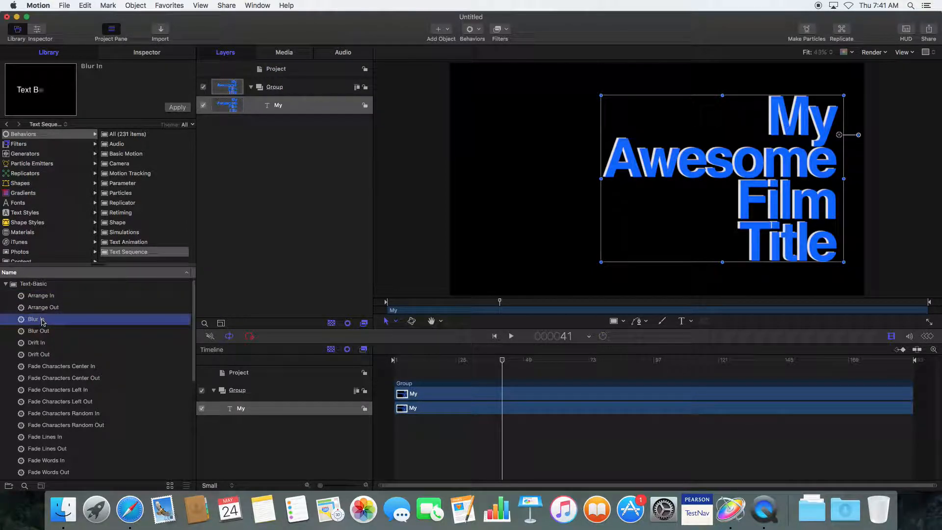
pyautogui.click(51, 344)
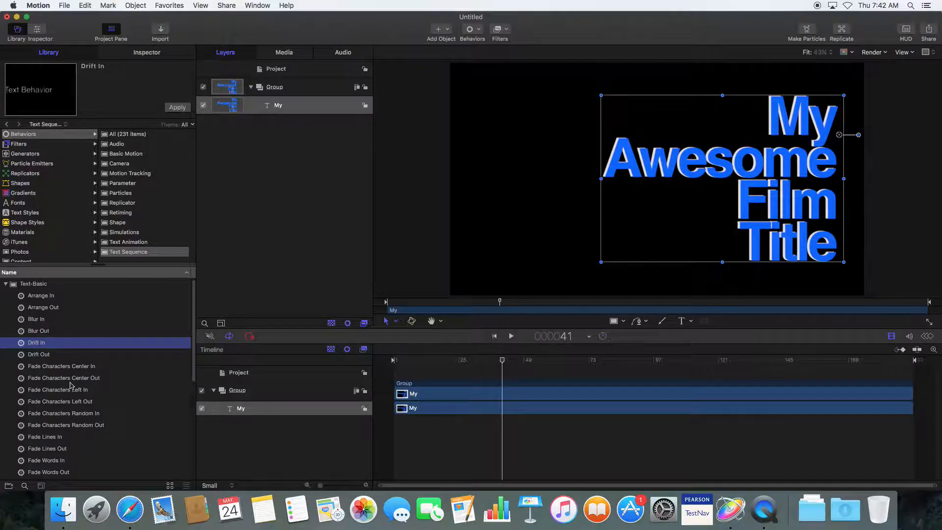
# Step: Apply the Fade Lines In text sequence behavior to the title and play it from the first frame
pyautogui.scroll(-1, 70, 386)
pyautogui.click(68, 427)
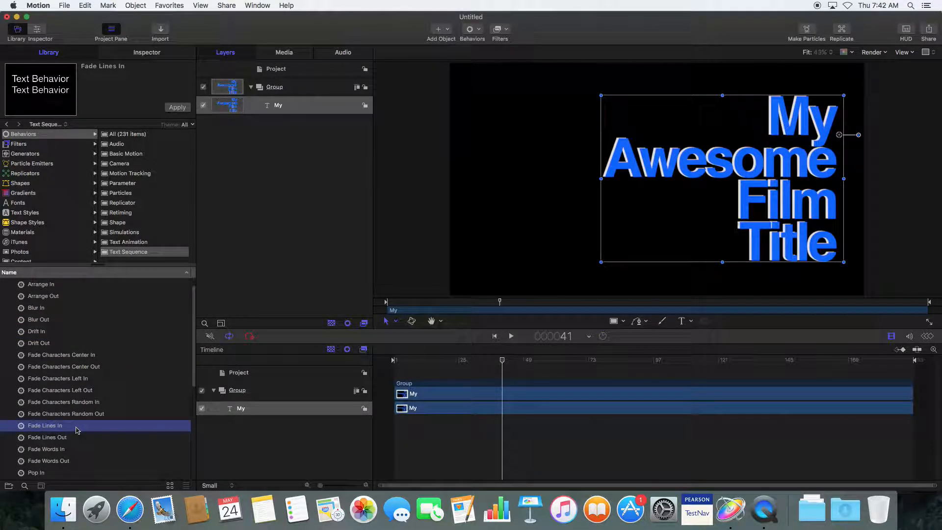
pyautogui.click(177, 107)
pyautogui.moveTo(502, 360); pyautogui.dragTo(366, 379)
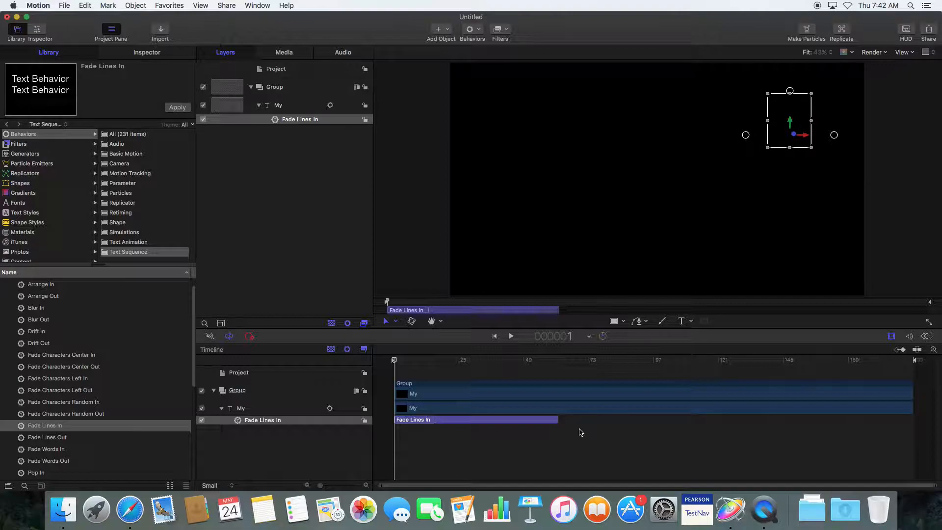
pyautogui.press('space')
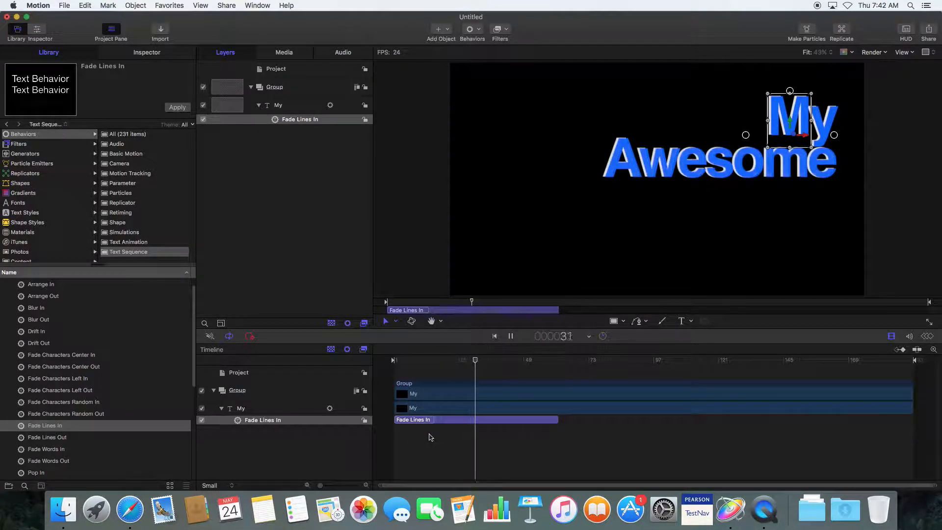
pyautogui.press('space')
# Step: Try extending the Fade Lines In behavior to the end of the project and play it back from the start
pyautogui.moveTo(557, 423); pyautogui.dragTo(910, 410)
pyautogui.moveTo(618, 361); pyautogui.dragTo(394, 383)
pyautogui.press('space')
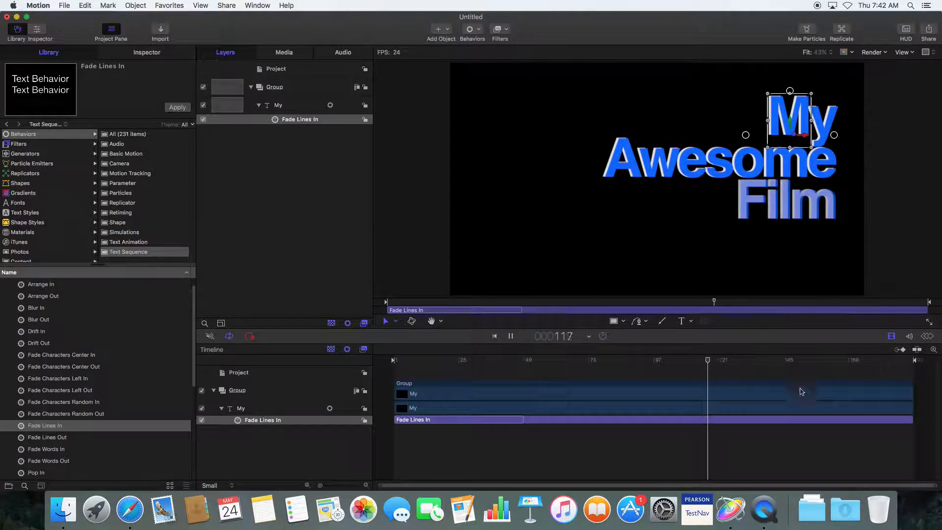
pyautogui.press('space')
# Step: Shorten the Fade Lines In behavior to end just before the frame 73 mark and replay the animation
pyautogui.moveTo(911, 421); pyautogui.dragTo(571, 421)
pyautogui.moveTo(563, 360); pyautogui.dragTo(376, 372)
pyautogui.press('space')
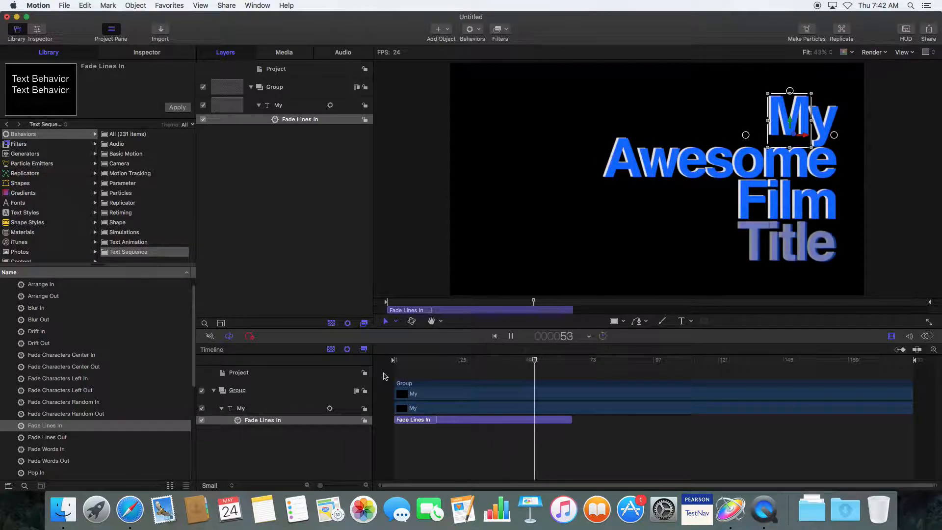
pyautogui.press('space')
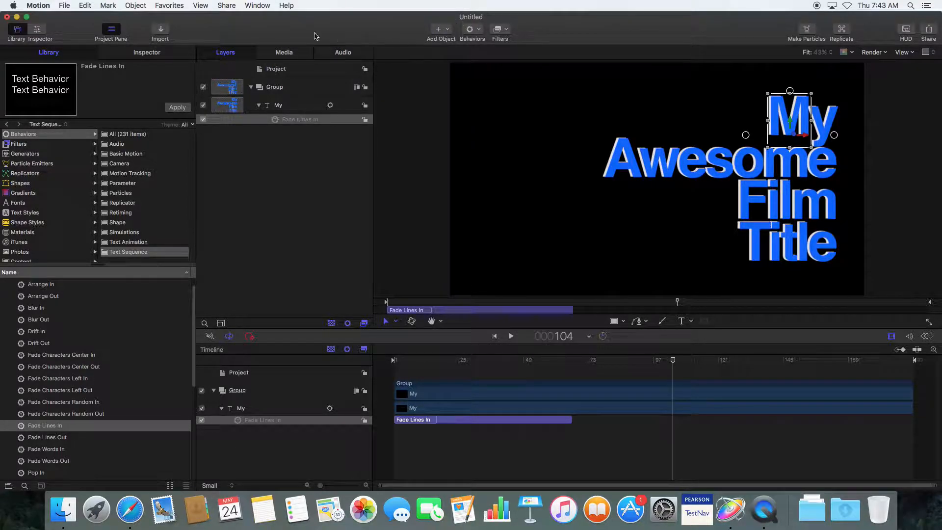
# Step: Start saving the project under a new name on the Lacie1 drive and create a folder there bearing the owner's name
pyautogui.click(69, 7)
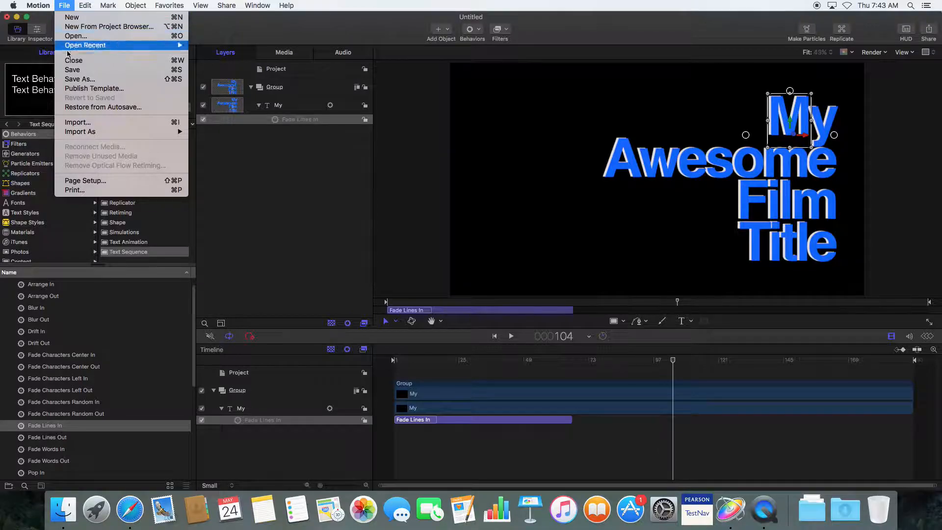
pyautogui.click(78, 79)
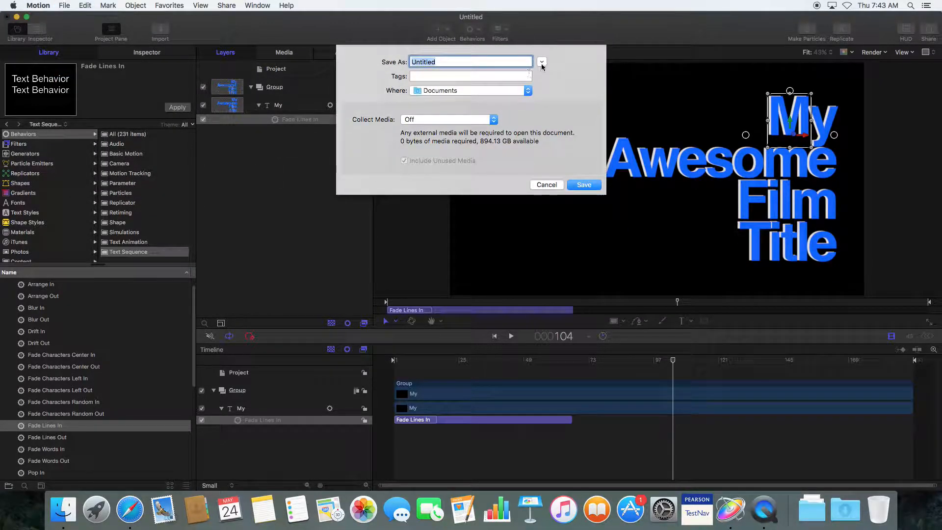
pyautogui.click(542, 62)
pyautogui.click(326, 207)
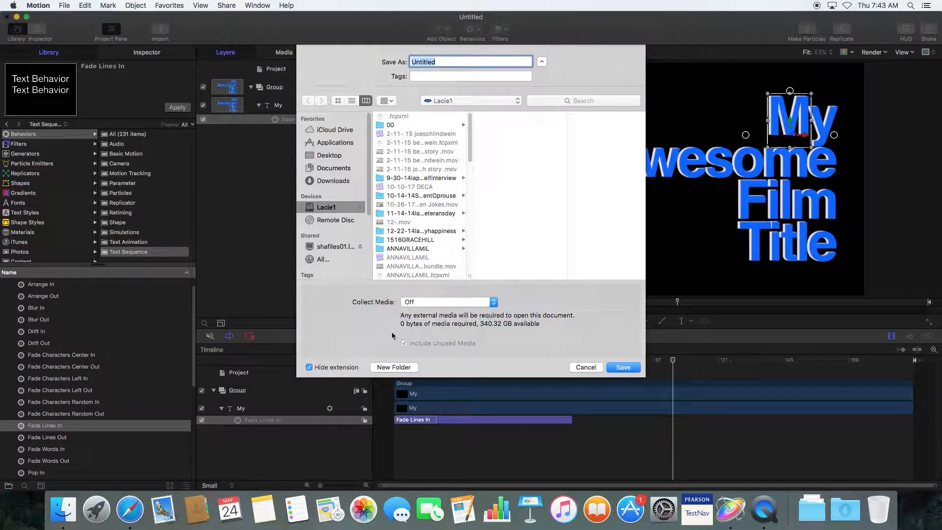
pyautogui.click(393, 367)
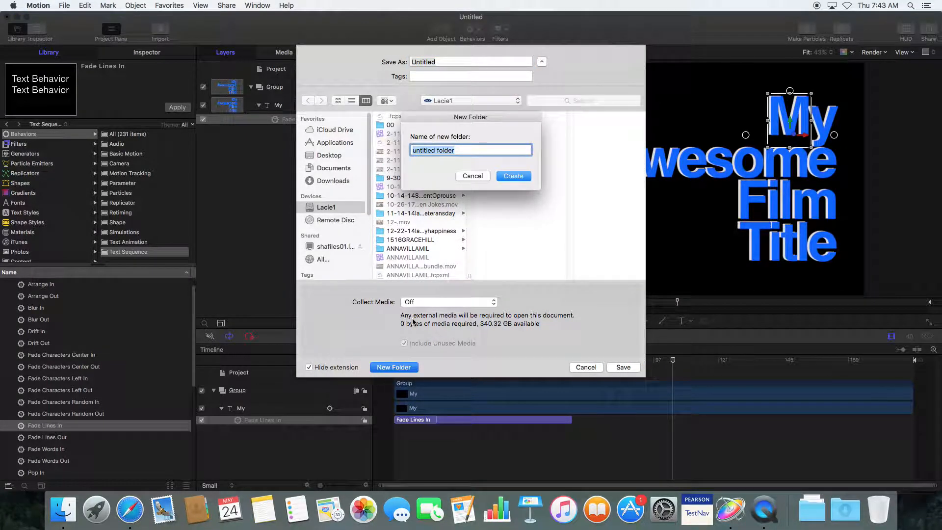
pyautogui.write('MRPISTONE')
pyautogui.press('Return')
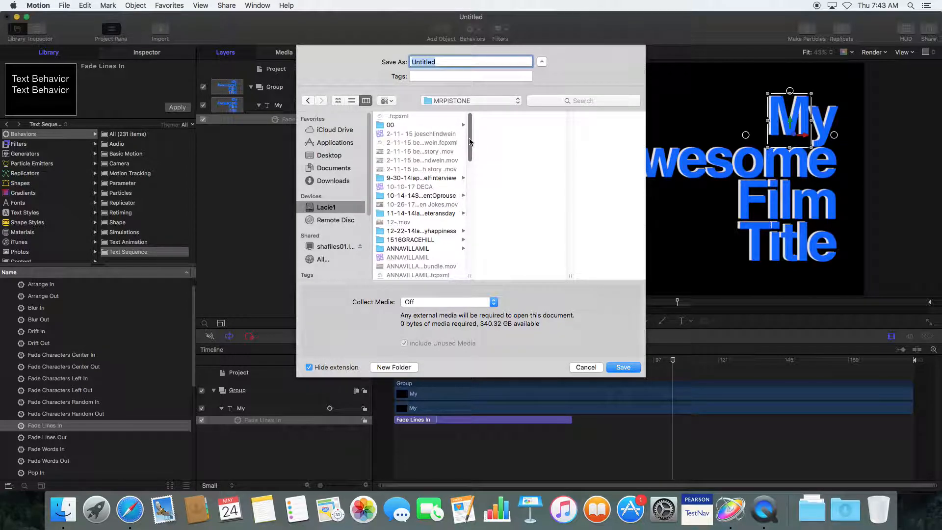
# Step: Save the project in the new folder as 5-24-18FilmTitle, checking today's date for the file name
pyautogui.click(351, 100)
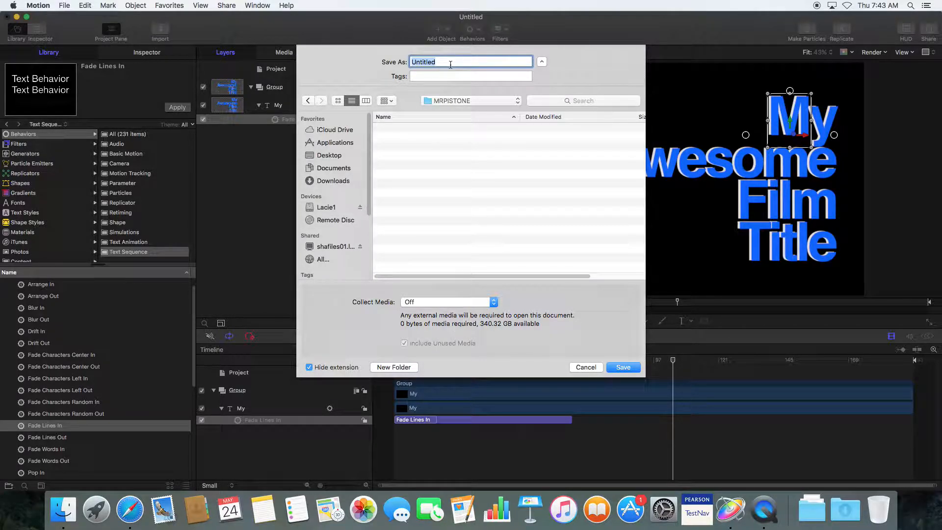
pyautogui.write('5-')
pyautogui.click(892, 4)
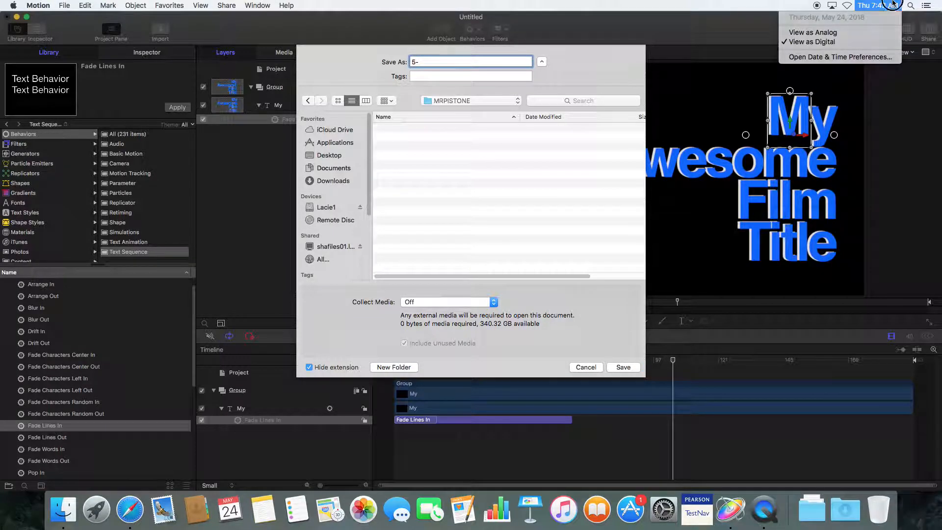
pyautogui.click(892, 4)
pyautogui.write('24-')
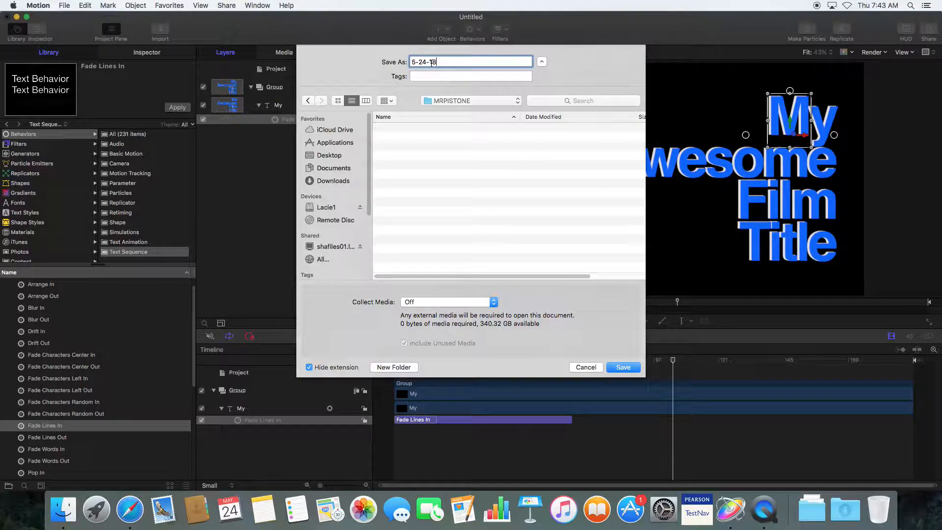
pyautogui.write('18FilmTitle')
pyautogui.click(621, 368)
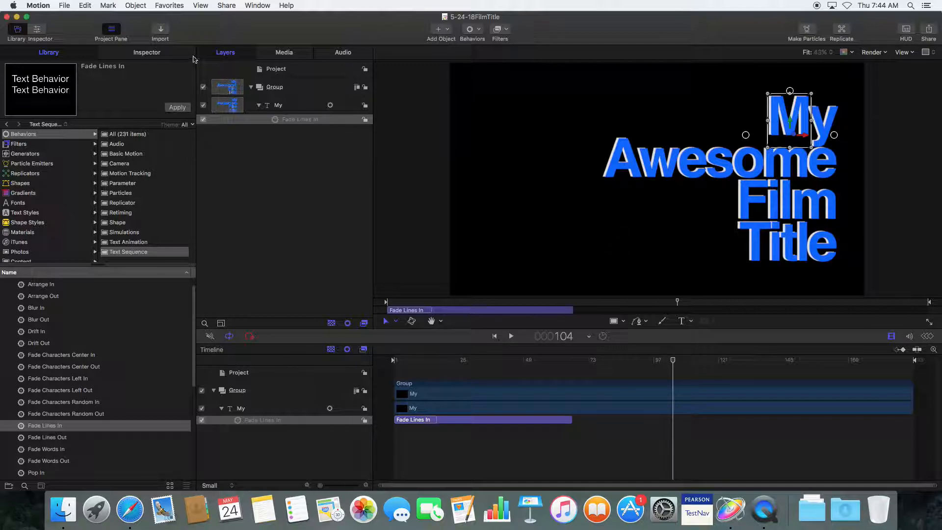
# Step: Export the project as a QuickTime movie, same as source with Color + Alpha rendering, named 5-24-18FilmTitle in the project's folder
pyautogui.click(227, 6)
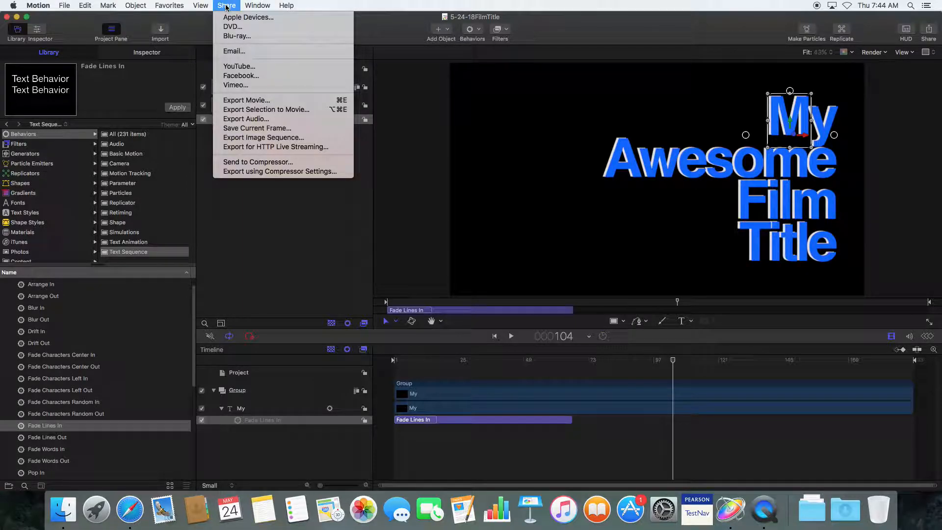
pyautogui.click(226, 5)
pyautogui.click(69, 5)
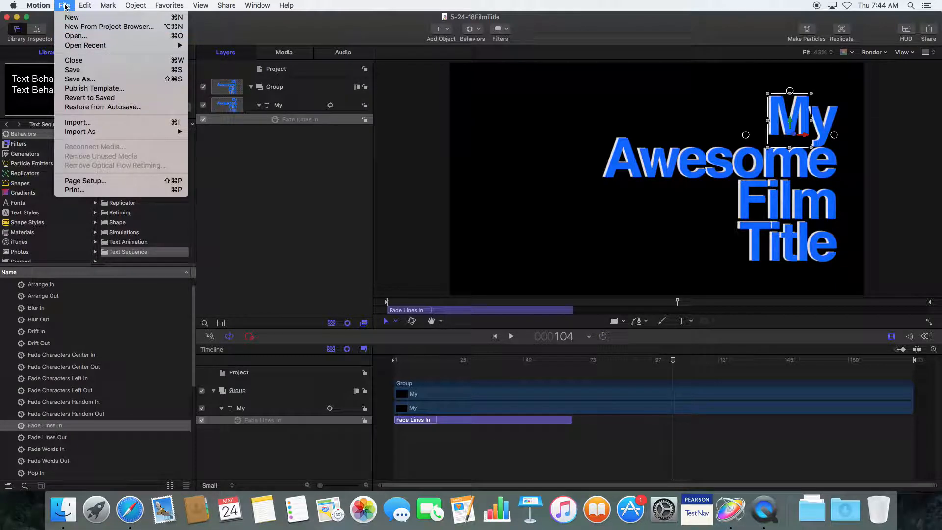
pyautogui.moveTo(229, 5)
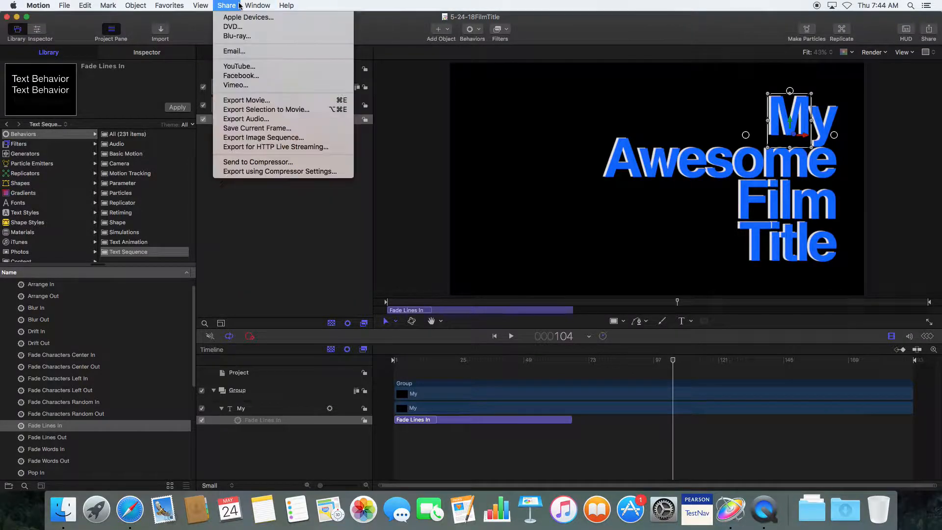
pyautogui.click(235, 103)
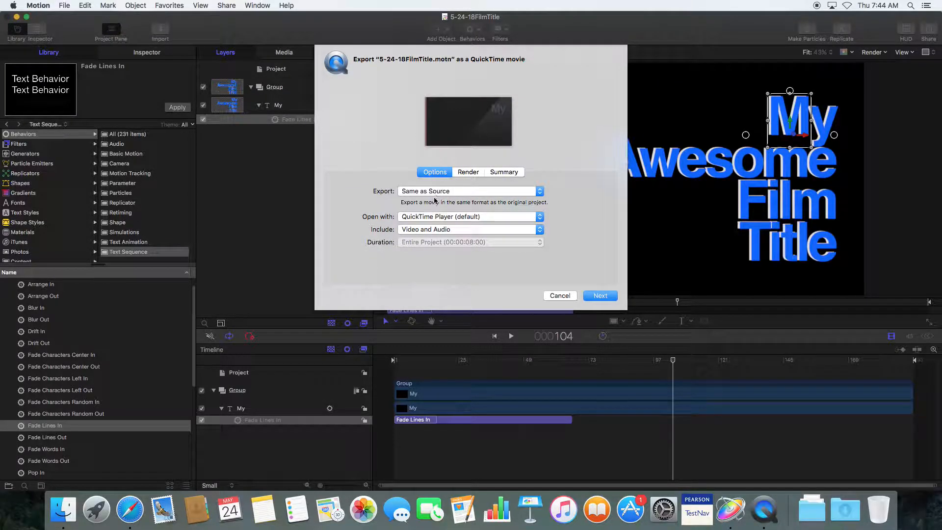
pyautogui.click(468, 173)
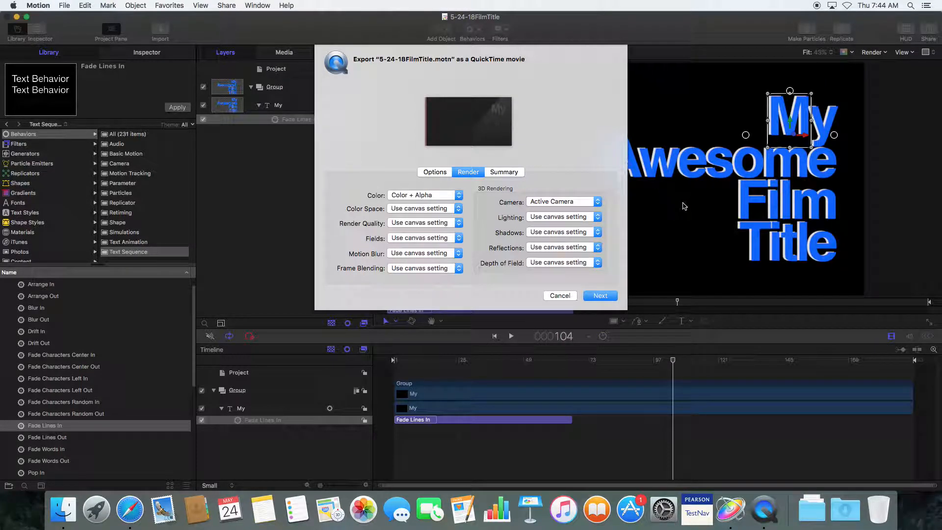
pyautogui.click(430, 195)
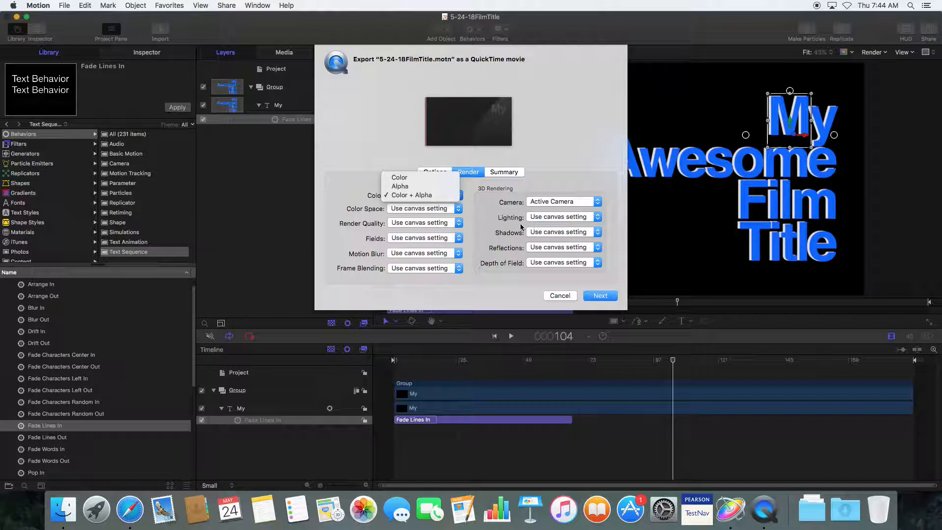
pyautogui.click(434, 195)
pyautogui.click(601, 296)
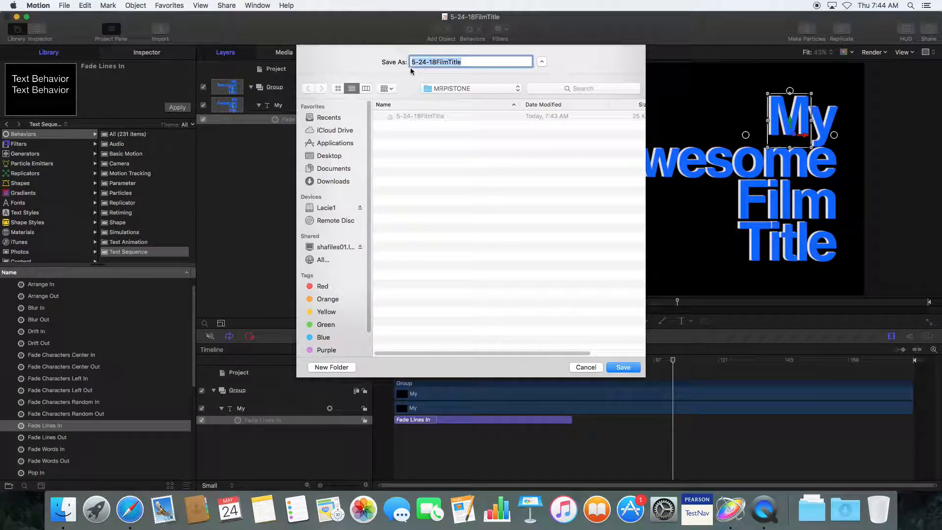
pyautogui.click(625, 367)
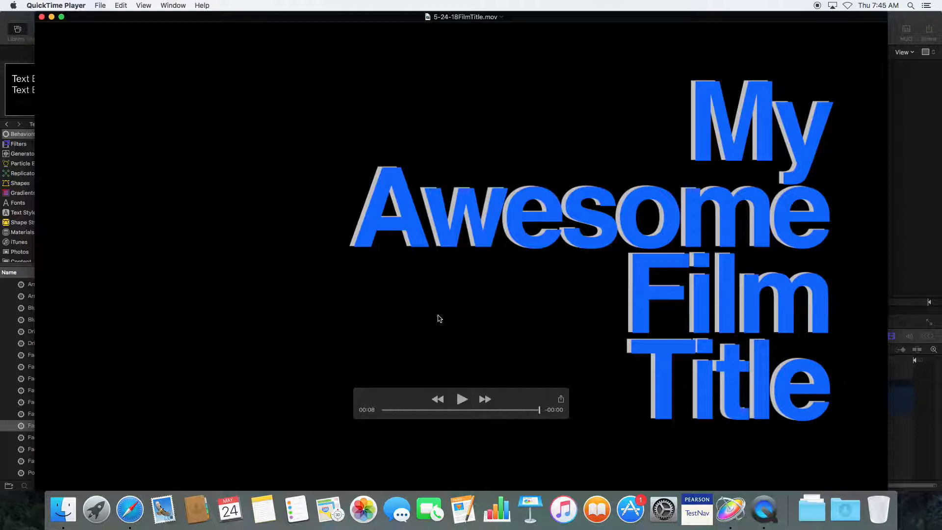
# Step: Close the exported movie preview, switch to Final Cut Pro and dismiss its What's New screen
pyautogui.click(42, 18)
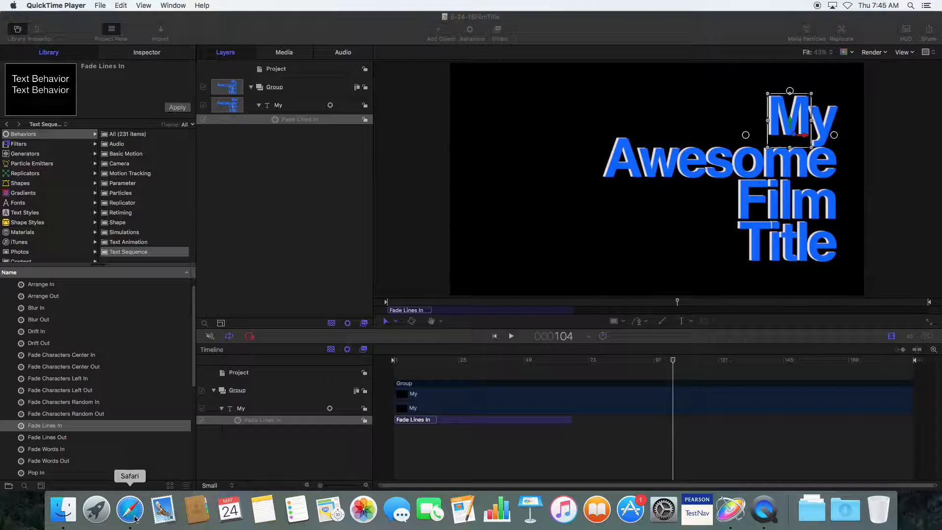
pyautogui.click(911, 6)
pyautogui.write('fc')
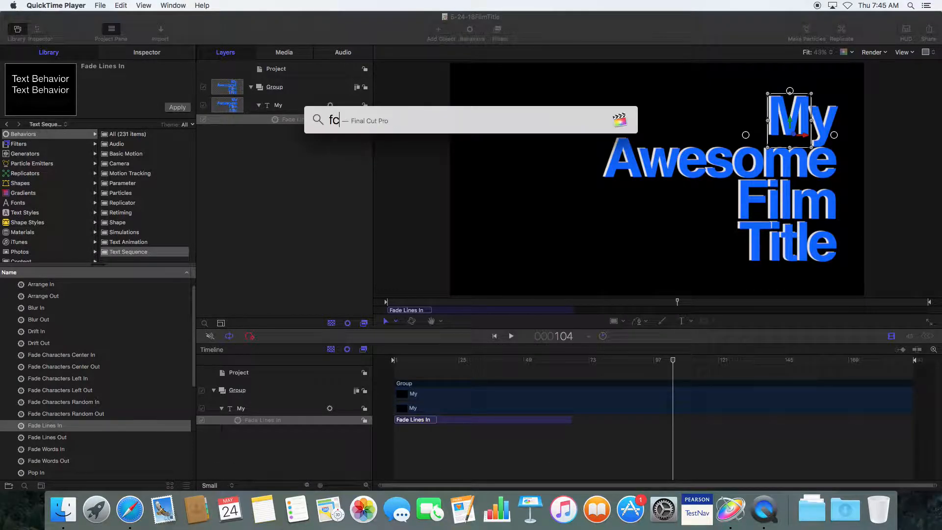
pyautogui.press('Return')
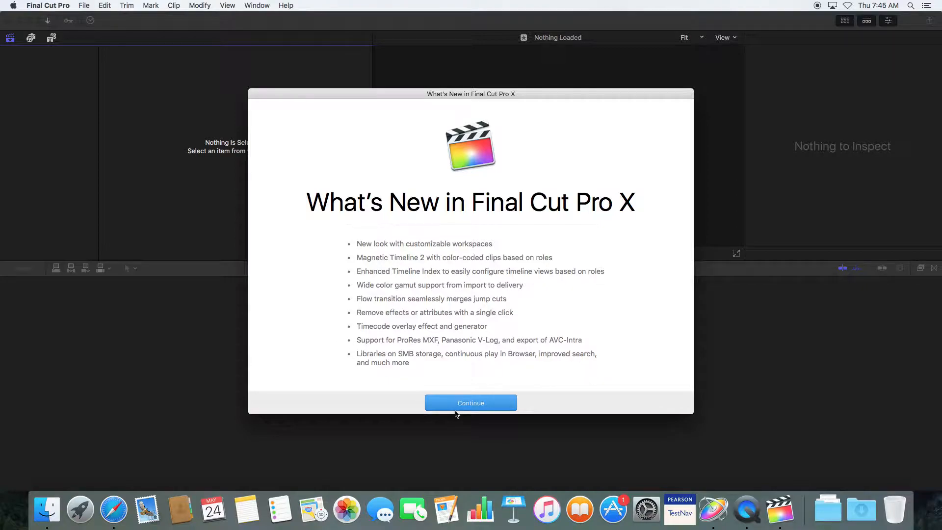
pyautogui.click(456, 407)
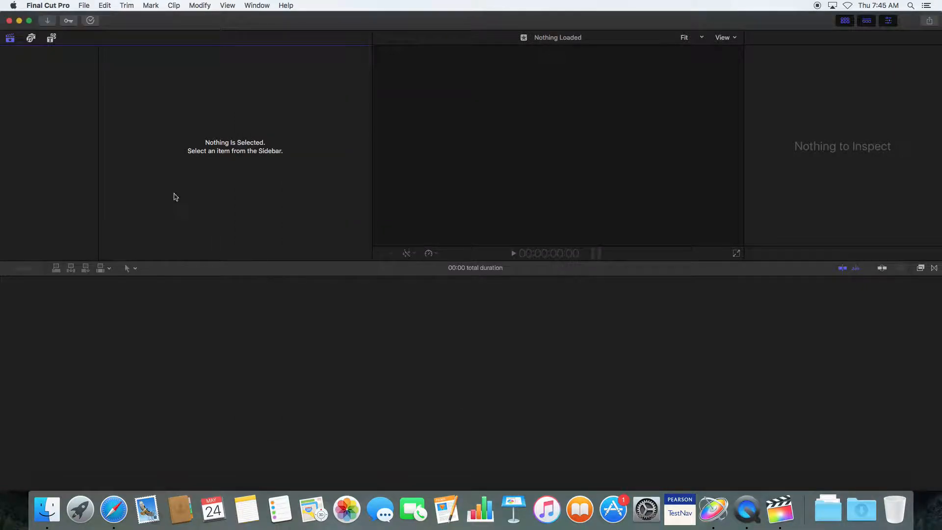
# Step: Open an existing student's 17-18 library containing interview footage from the Lacie1 drive
pyautogui.click(86, 6)
pyautogui.moveTo(147, 32)
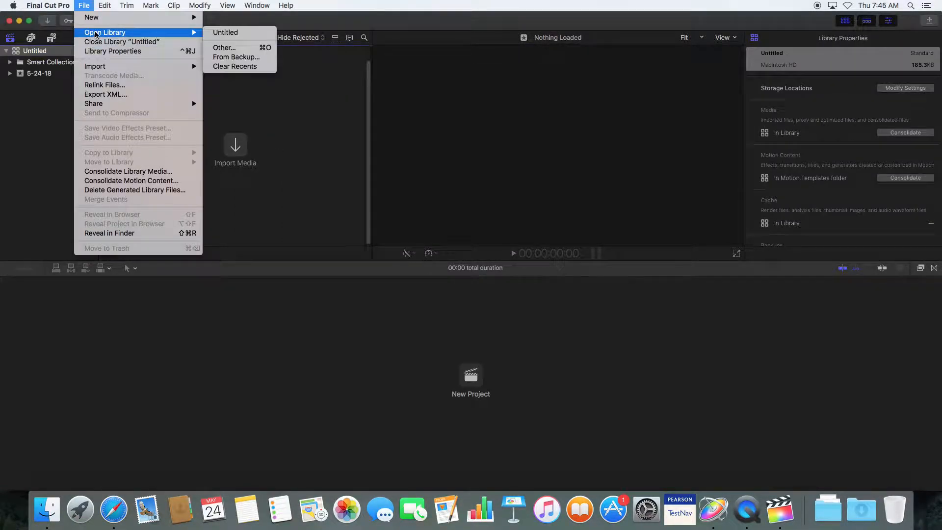
pyautogui.click(252, 47)
pyautogui.click(354, 235)
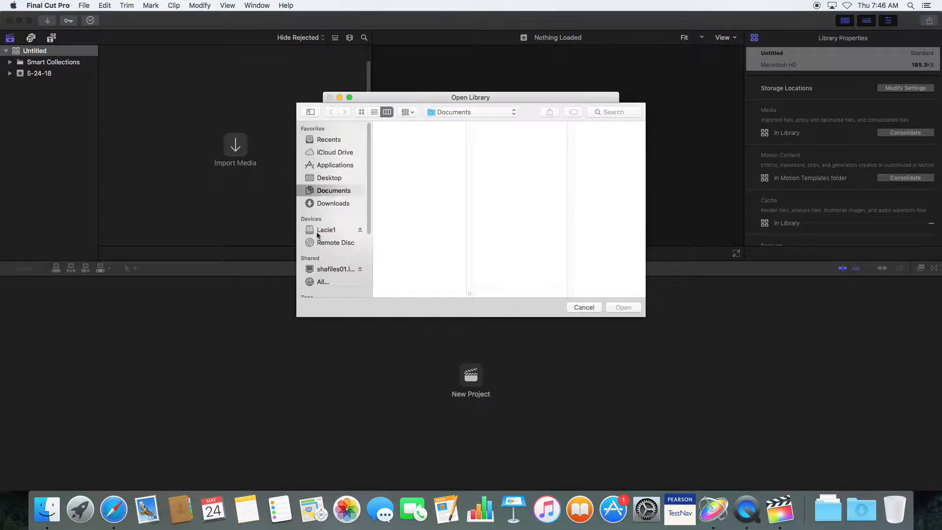
pyautogui.click(317, 232)
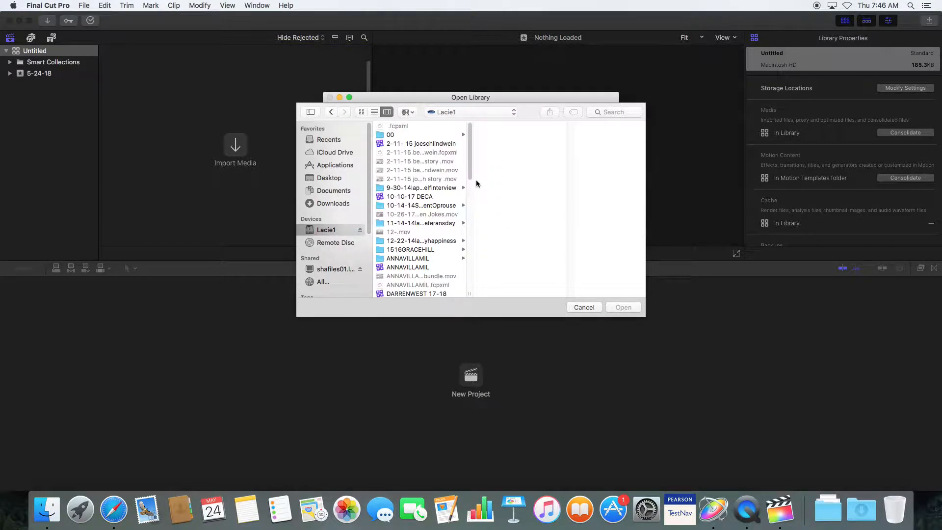
pyautogui.moveTo(469, 175); pyautogui.dragTo(461, 202)
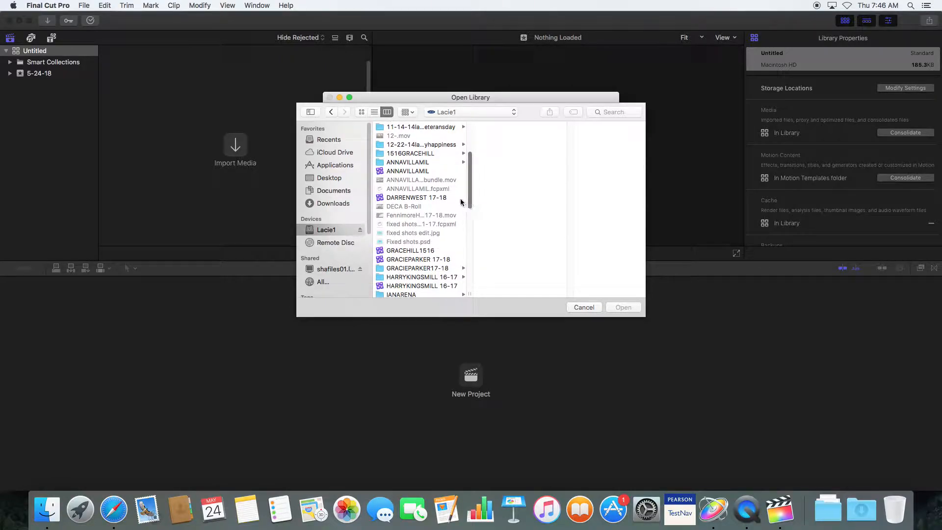
pyautogui.doubleClick(440, 197)
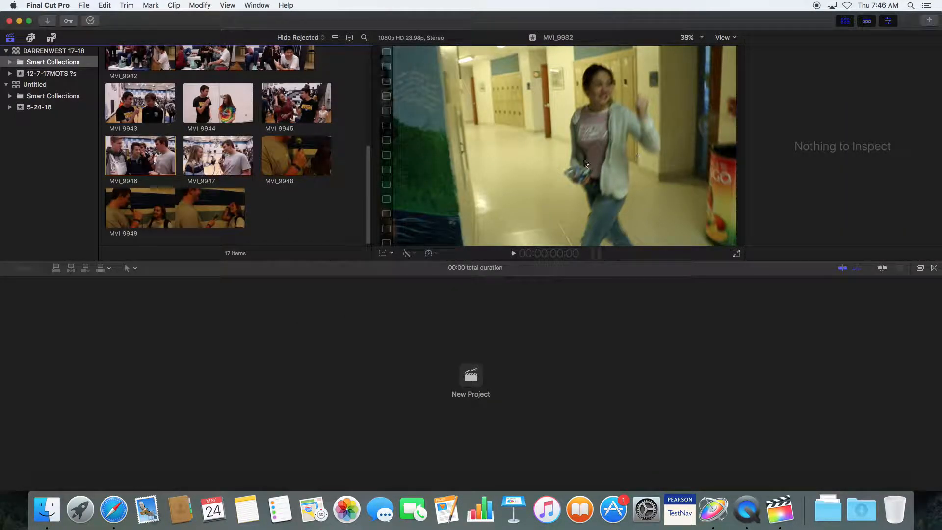
# Step: Create a project named TitleGraphic in the 12-7-17MOTS ?s event
pyautogui.click(55, 52)
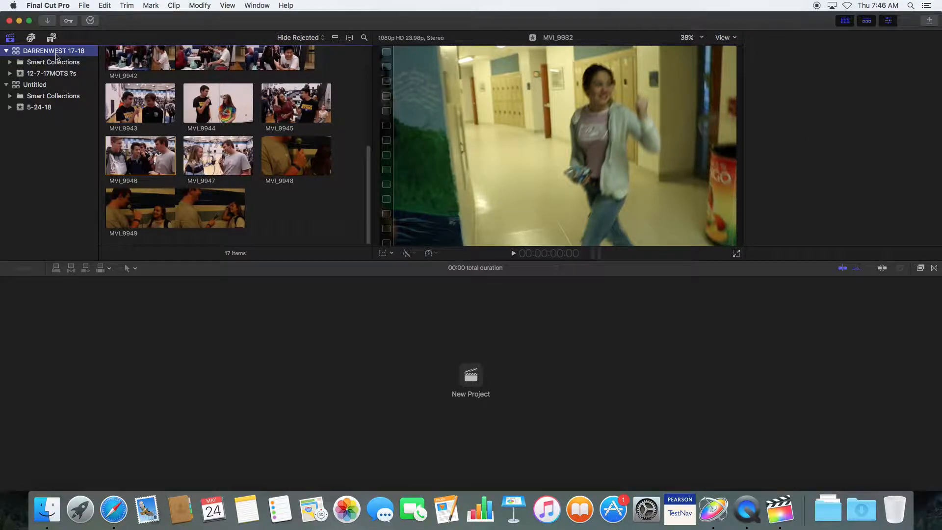
pyautogui.click(57, 74)
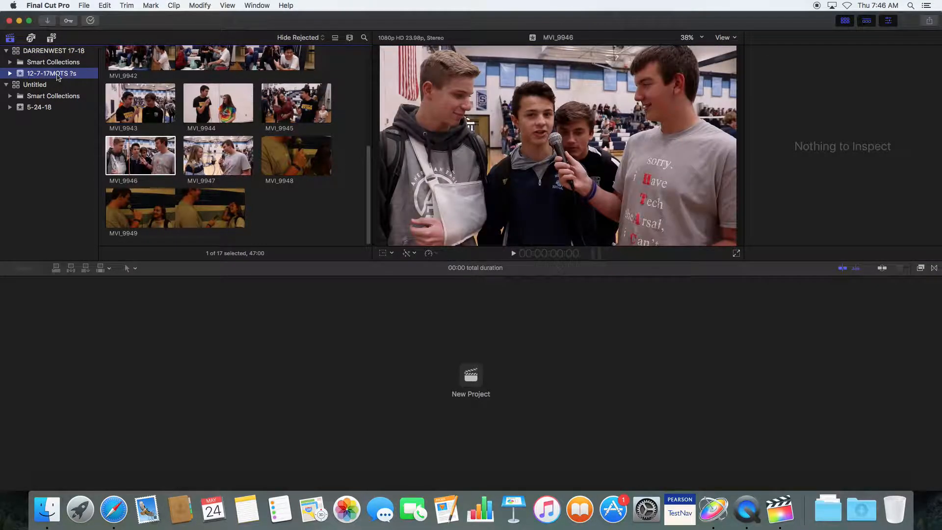
pyautogui.moveTo(369, 171); pyautogui.dragTo(370, 28)
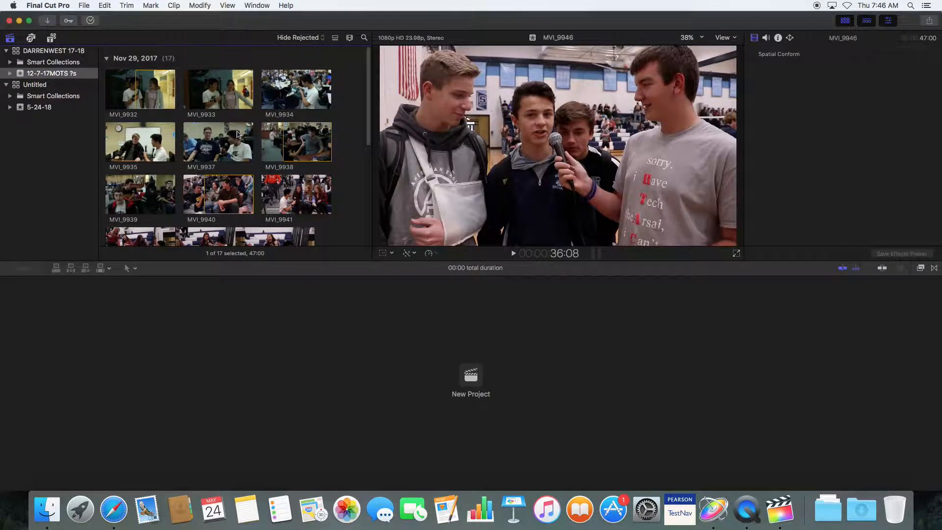
pyautogui.moveTo(368, 73); pyautogui.dragTo(358, 10)
pyautogui.click(84, 5)
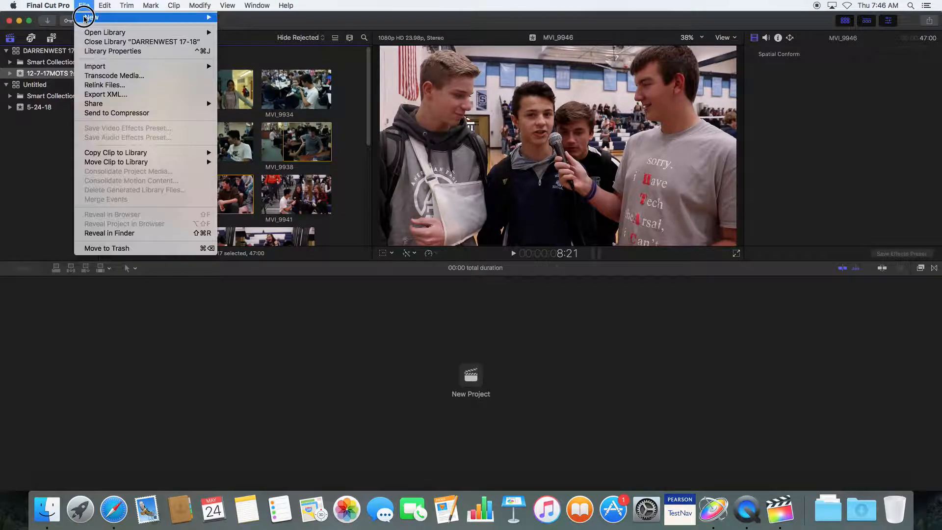
pyautogui.moveTo(84, 19)
pyautogui.click(235, 18)
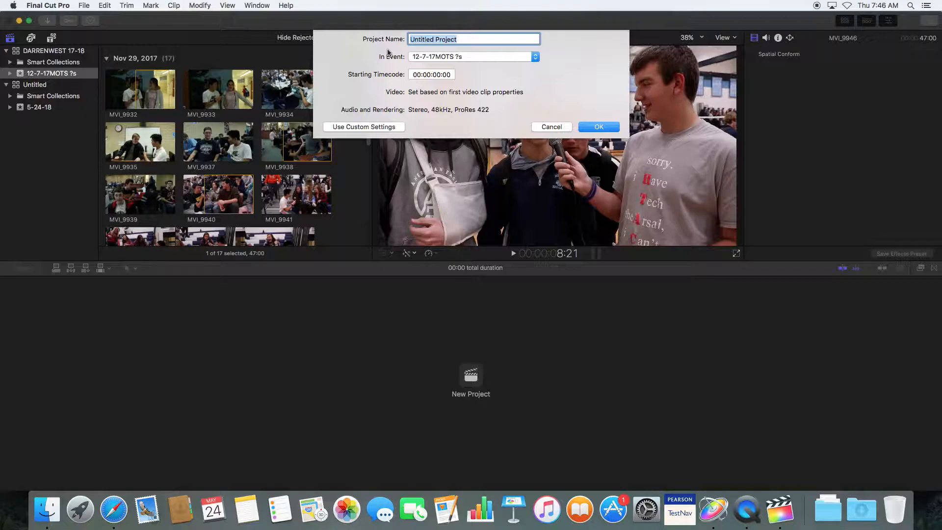
pyautogui.write('TitleGraphic')
pyautogui.press('Return')
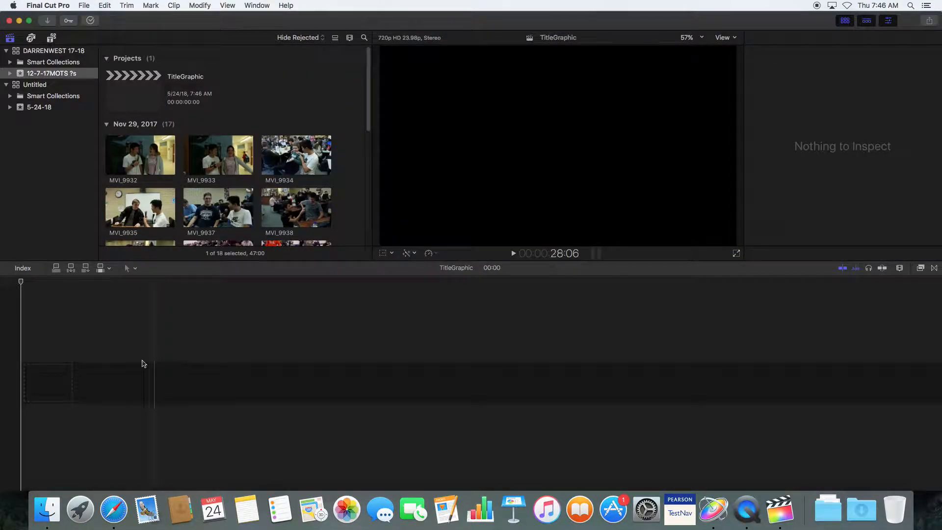
# Step: Append the marked range of clip MVI_9940 to the TitleGraphic timeline
pyautogui.moveTo(366, 133); pyautogui.dragTo(344, 110)
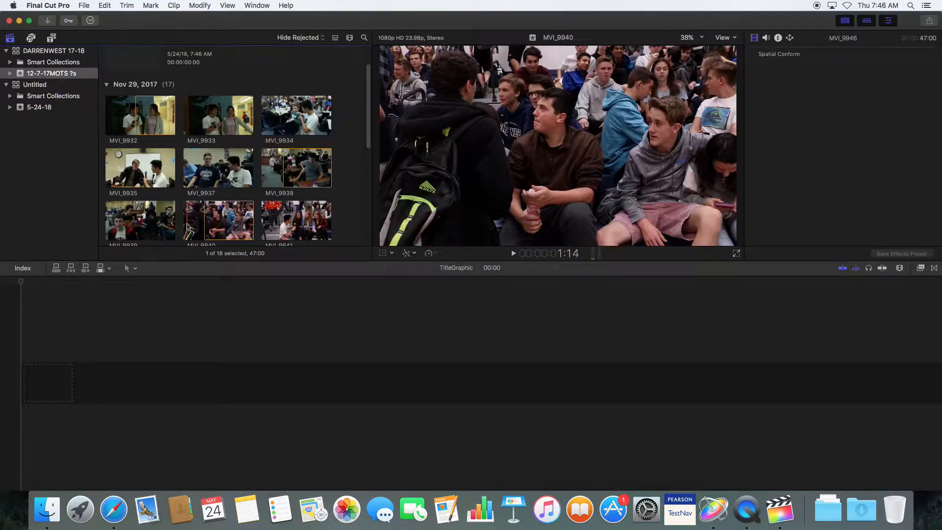
pyautogui.click(219, 220)
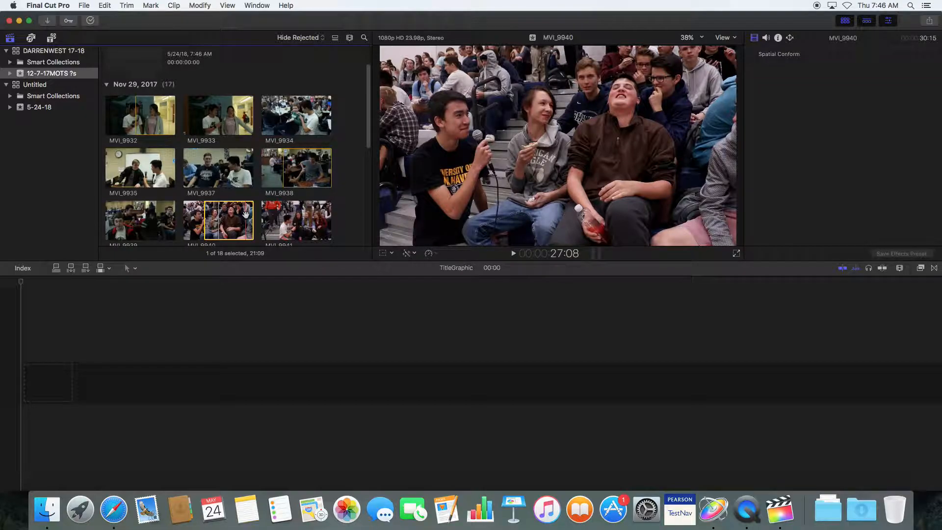
pyautogui.press('e')
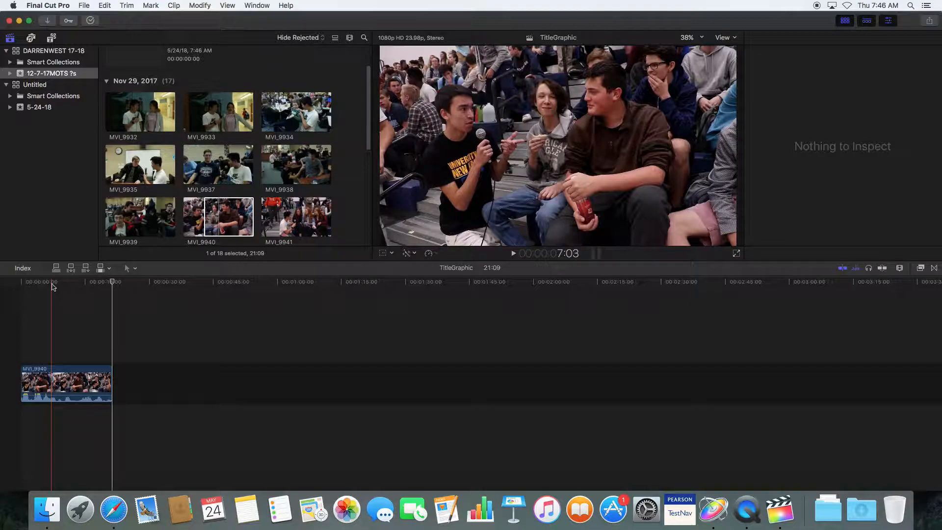
# Step: Import 5-24-18FilmTitle.mov from the owner's folder on Lacie1 into the 12-7-17MOTS ?s event, copying it to the library
pyautogui.press('super+i')
pyautogui.click(83, 5)
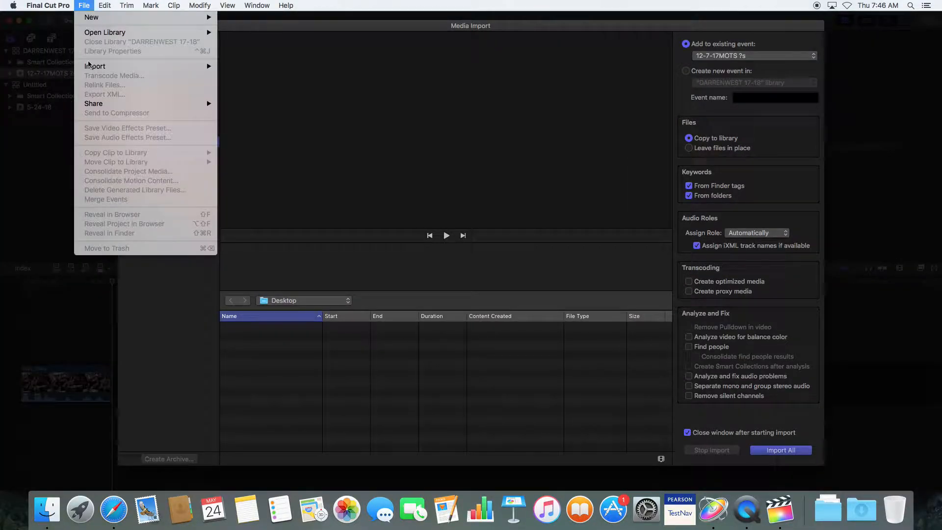
pyautogui.click(241, 65)
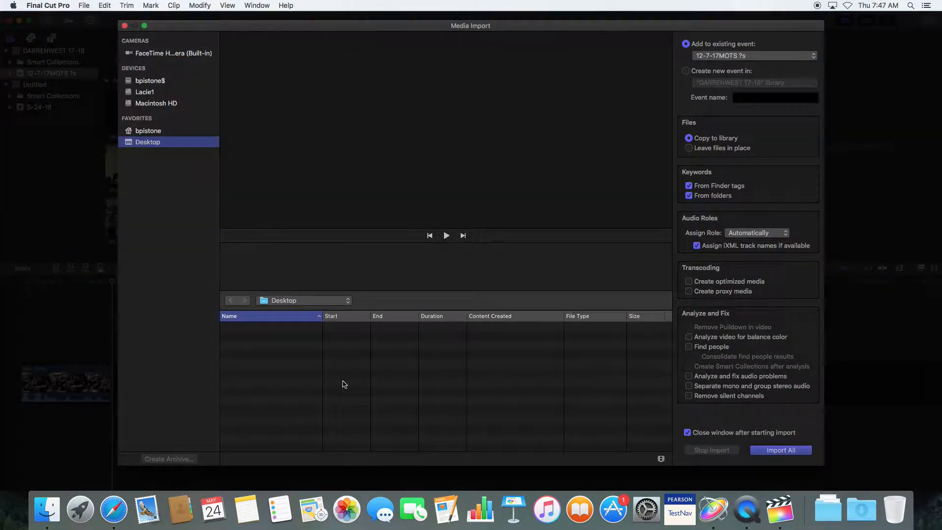
pyautogui.click(145, 92)
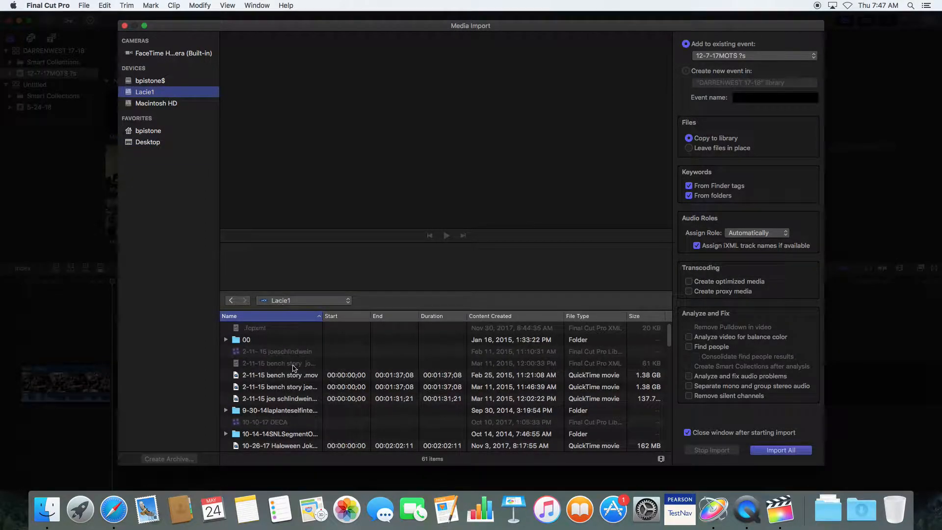
pyautogui.scroll(-20, 293, 368)
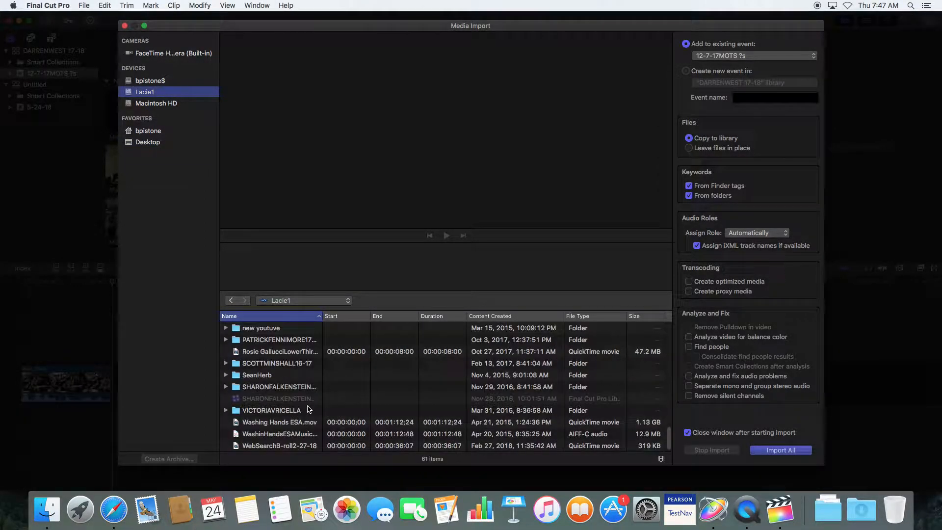
pyautogui.scroll(20, 309, 410)
pyautogui.doubleClick(273, 330)
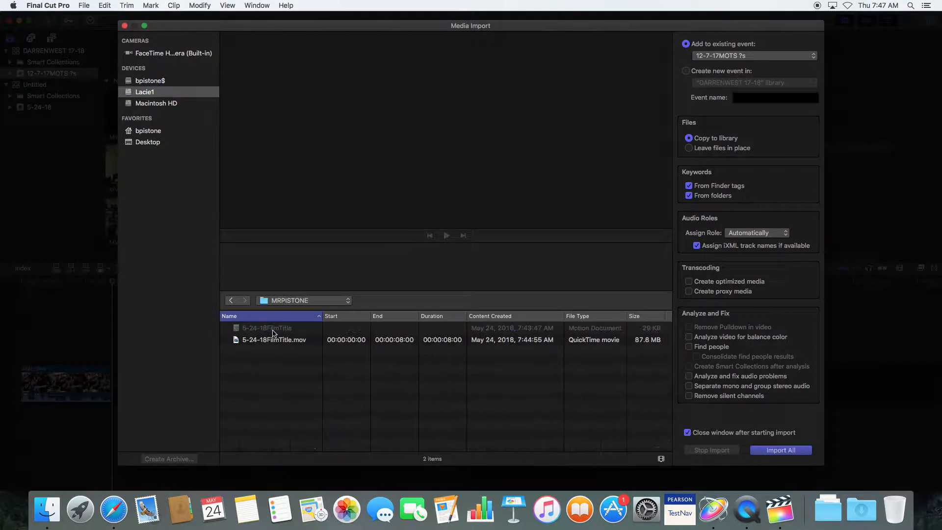
pyautogui.click(274, 341)
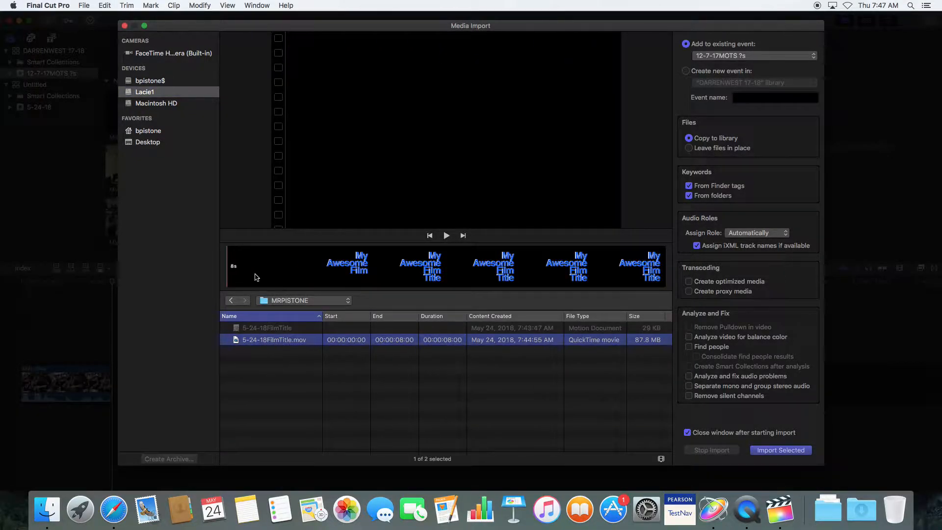
pyautogui.click(780, 450)
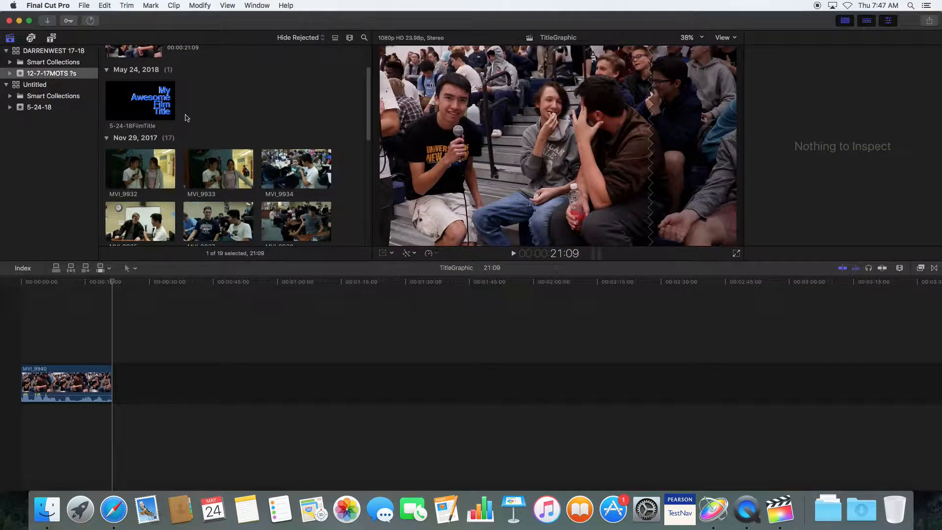
# Step: Connect the 5-24-18FilmTitle clip above MVI_9940 at the very start of the timeline
pyautogui.click(138, 103)
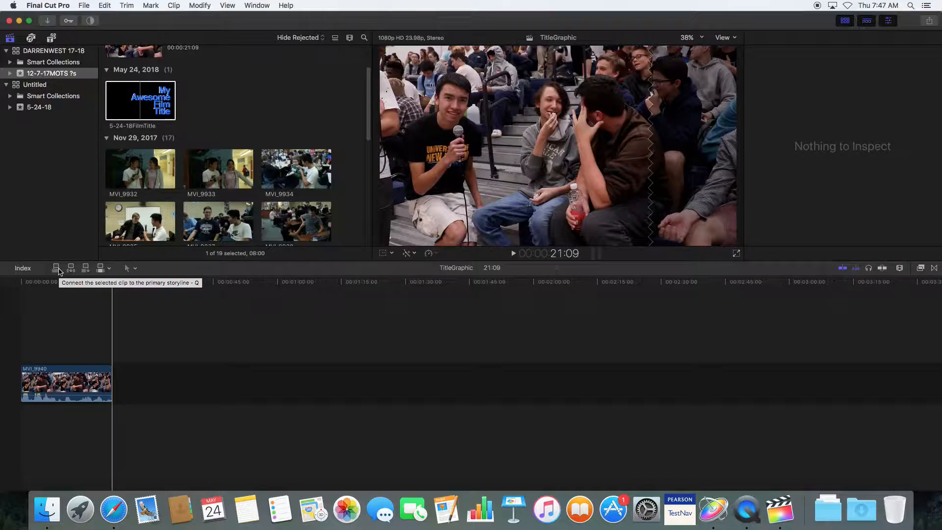
pyautogui.moveTo(111, 285); pyautogui.dragTo(3, 292)
pyautogui.click(128, 102)
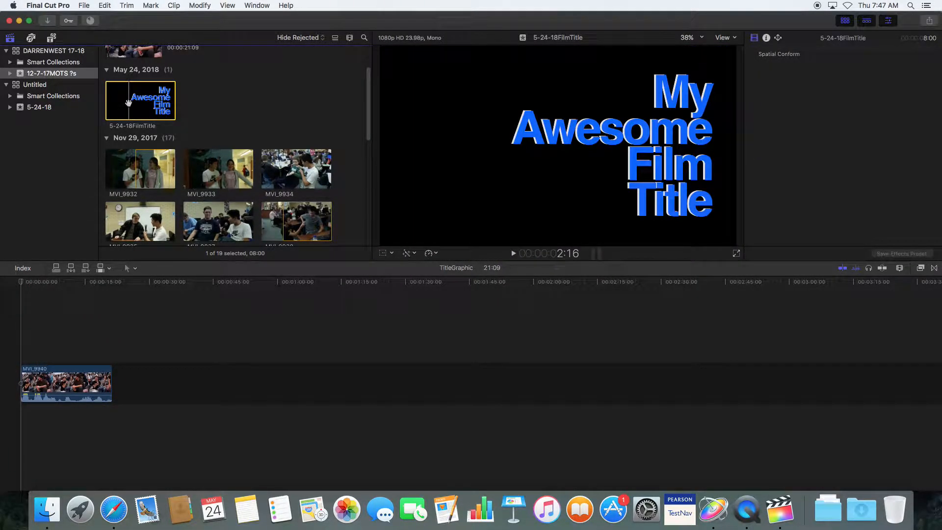
pyautogui.press('q')
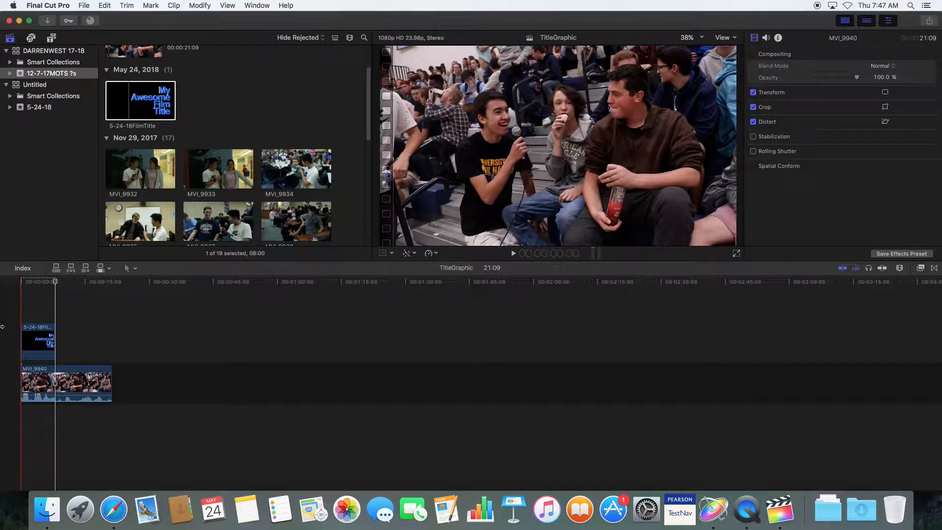
# Step: Mute the sound and play the timeline from the start to check the title over the footage
pyautogui.press('XF86AudioMute')
pyautogui.press('space')
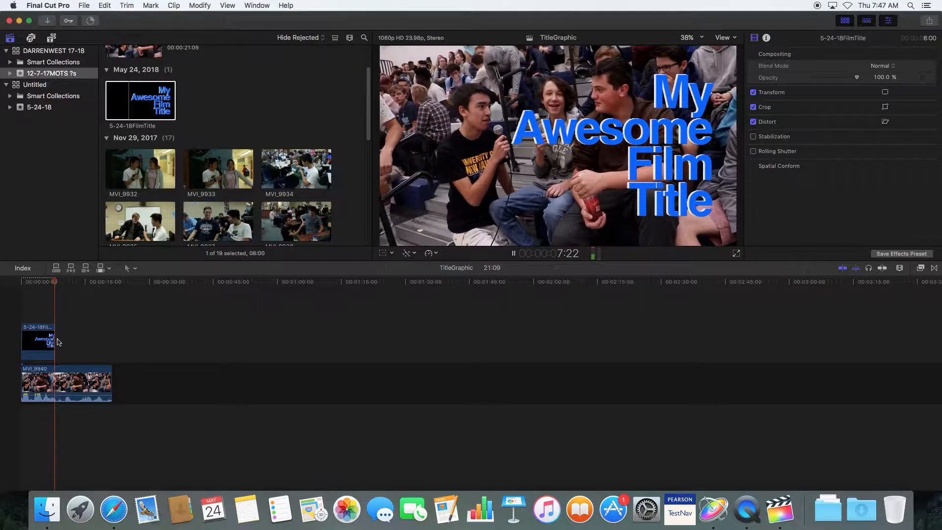
pyautogui.press('space')
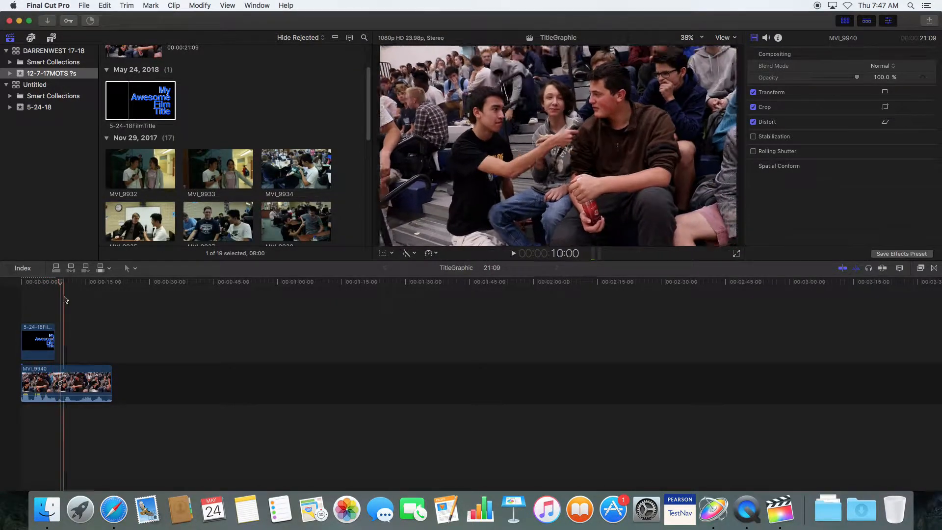
# Step: Switch to Motion, apply the Fade Lines Out behavior to the title and move the Fade Lines In bar to the end of the timeline
pyautogui.click(714, 510)
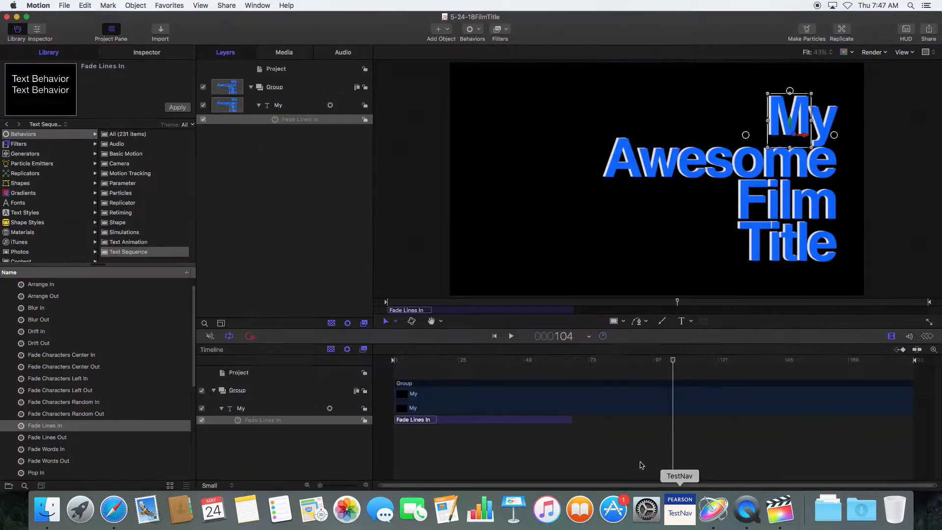
pyautogui.click(621, 361)
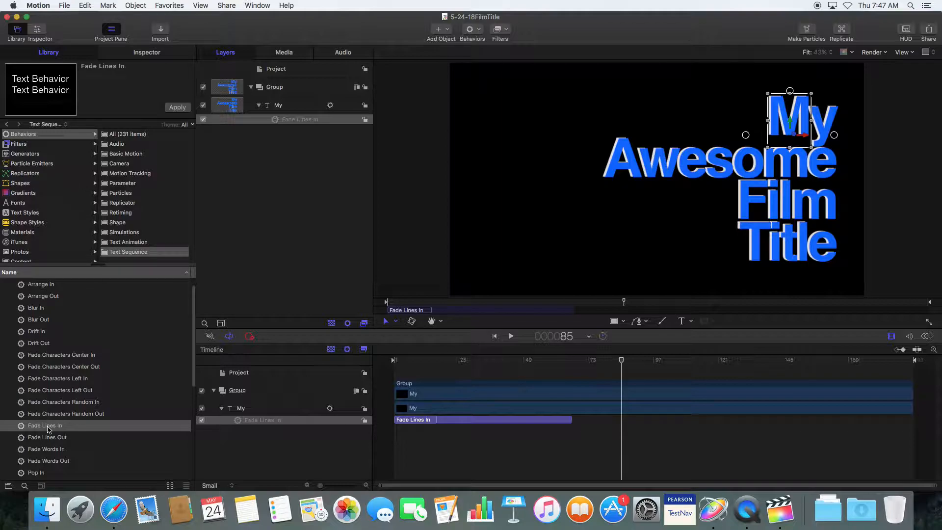
pyautogui.click(62, 437)
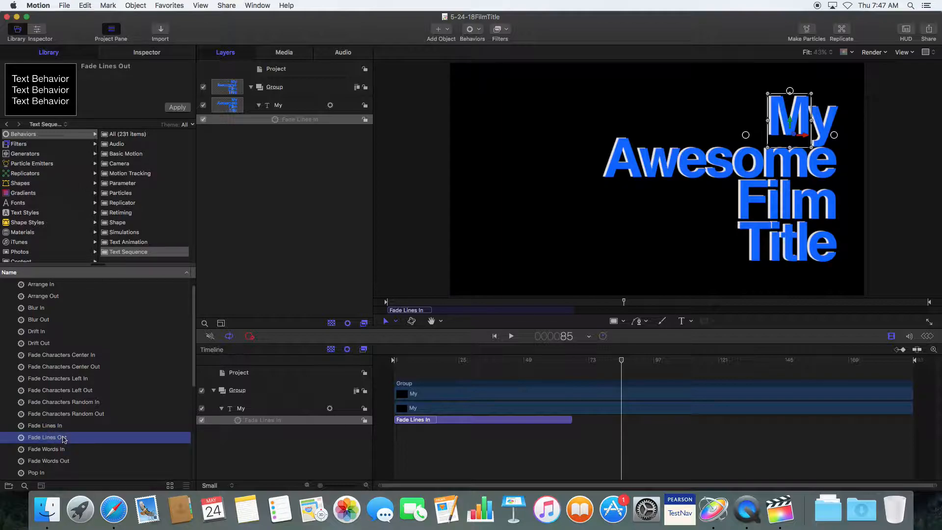
pyautogui.click(173, 107)
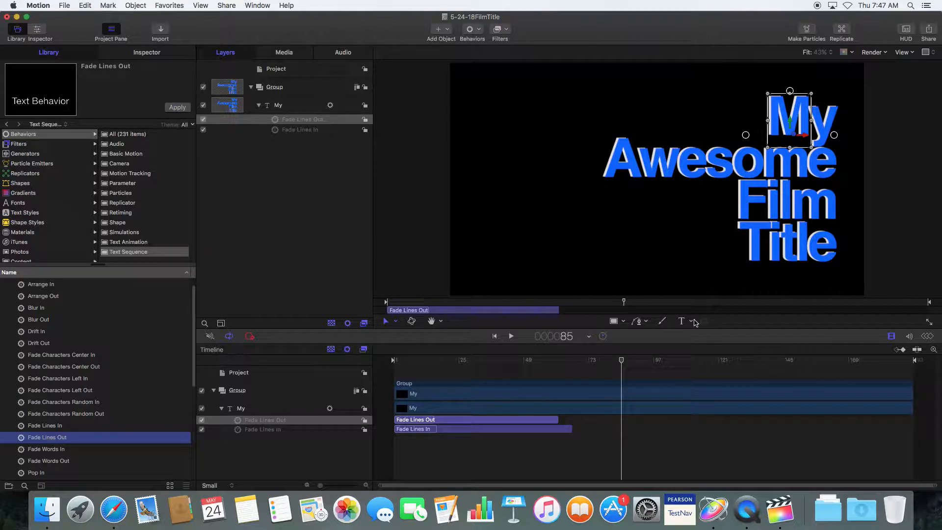
pyautogui.moveTo(462, 430); pyautogui.dragTo(799, 442)
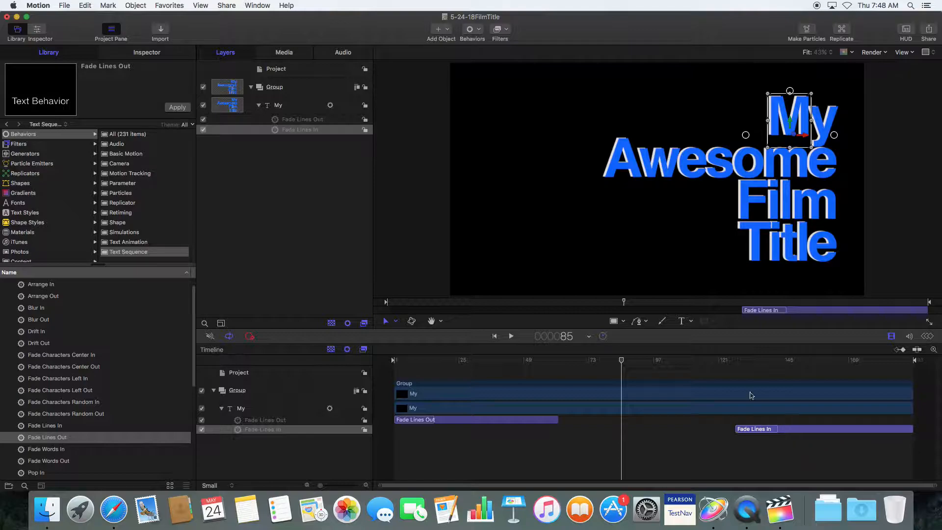
# Step: Move the Fade Lines In bar to the start and the Fade Lines Out bar to the end of the timeline, scrubbing through the result
pyautogui.moveTo(625, 363); pyautogui.dragTo(686, 423)
pyautogui.moveTo(746, 429); pyautogui.dragTo(800, 425)
pyautogui.moveTo(754, 363); pyautogui.dragTo(919, 374)
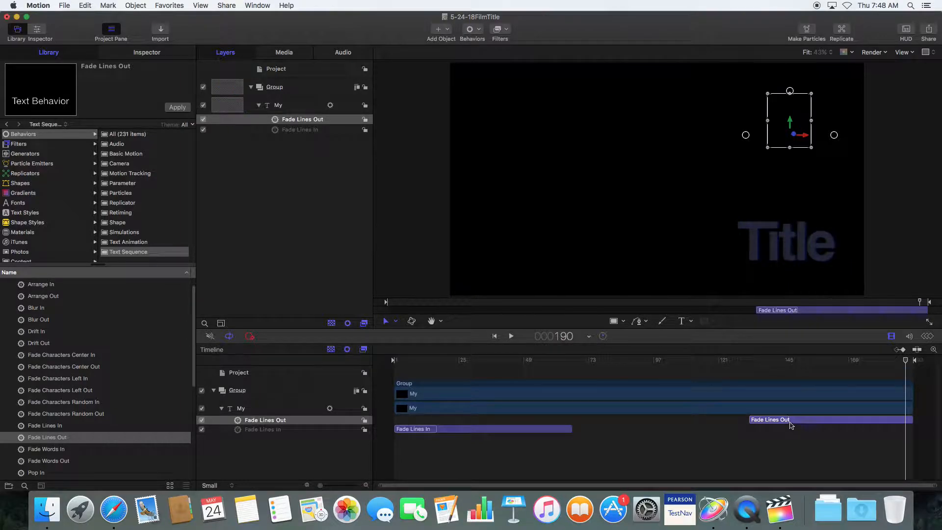
# Step: Set the Fade Lines Out behavior's direction to Backwards and scrub through the end of the title to check it
pyautogui.click(144, 54)
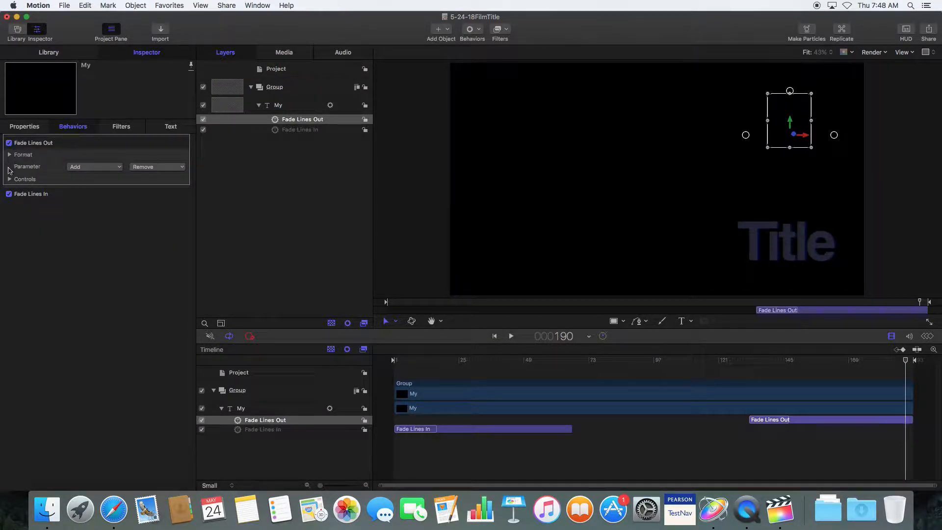
pyautogui.click(111, 167)
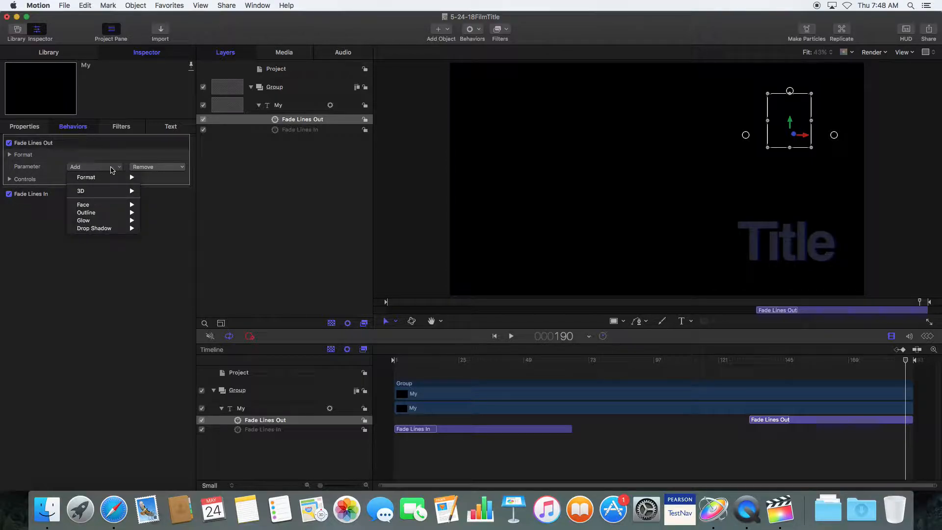
pyautogui.click(107, 155)
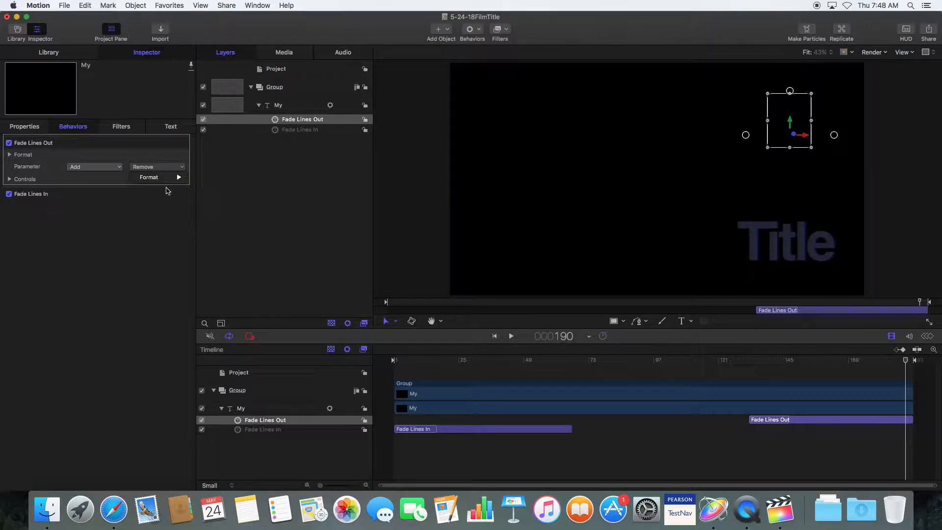
pyautogui.click(94, 151)
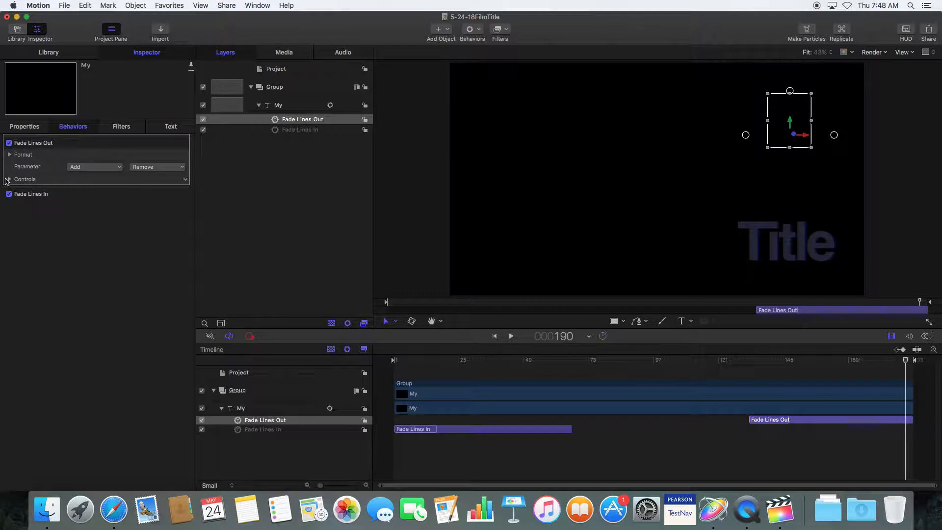
pyautogui.click(9, 179)
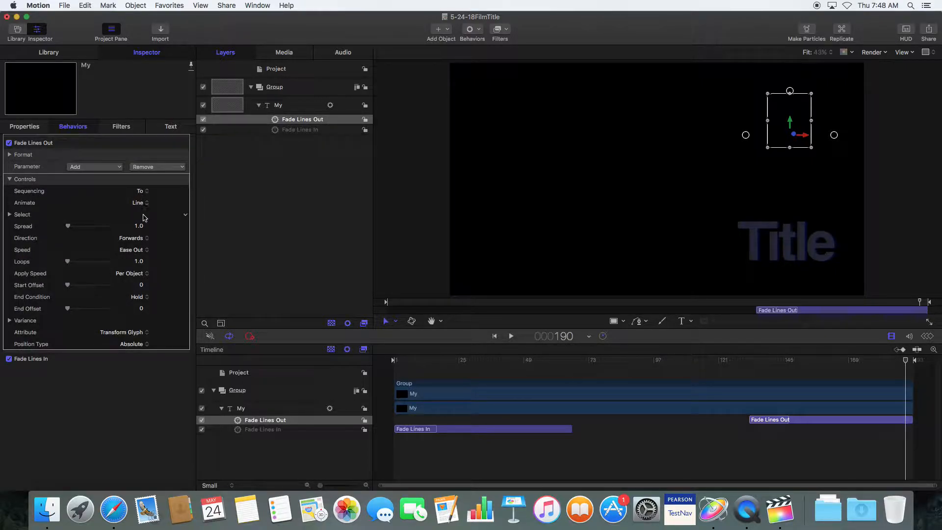
pyautogui.click(139, 240)
pyautogui.click(137, 248)
pyautogui.moveTo(758, 361); pyautogui.dragTo(727, 362)
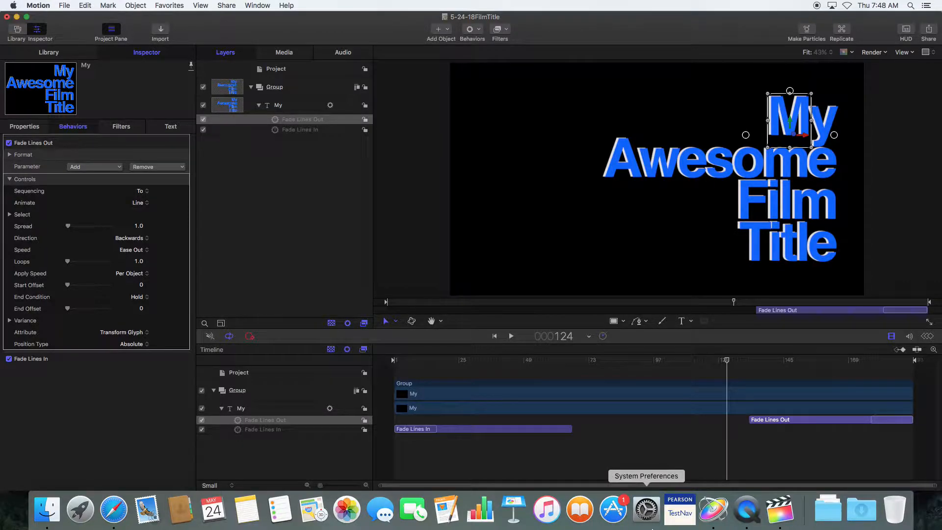
# Step: Switch to Final Cut Pro, add Cross Dissolve transitions to both ends of the connected 5-24-18FilmTitle clip and play the timeline from the start
pyautogui.click(781, 514)
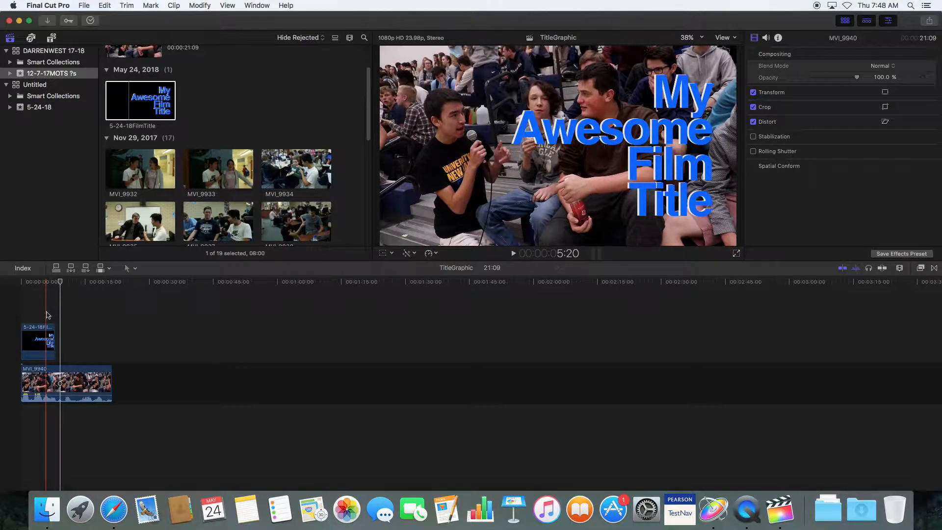
pyautogui.click(51, 345)
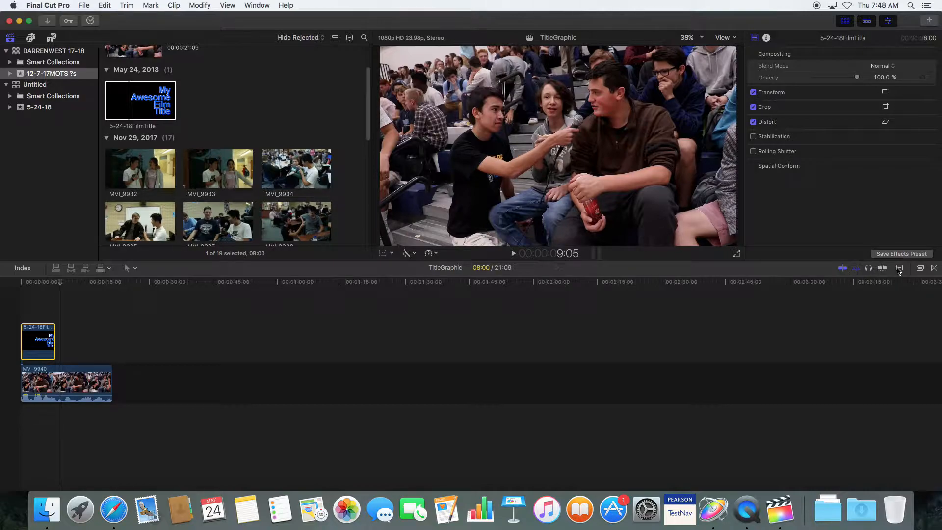
pyautogui.click(935, 269)
pyautogui.moveTo(864, 308); pyautogui.dragTo(49, 344)
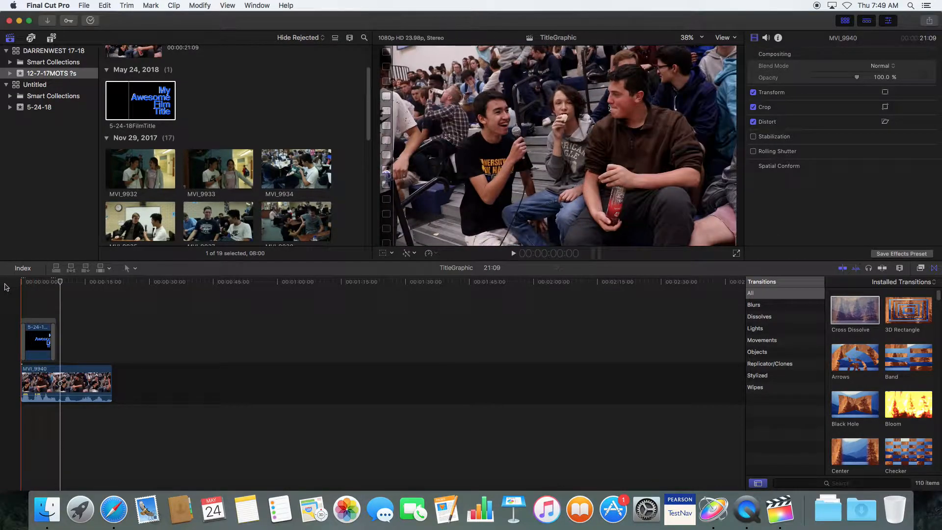
pyautogui.press('space')
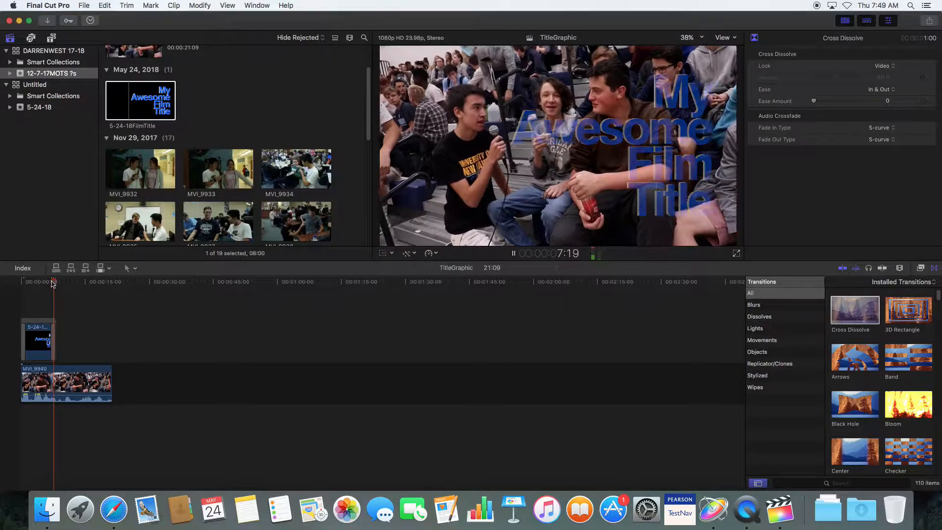
pyautogui.press('space')
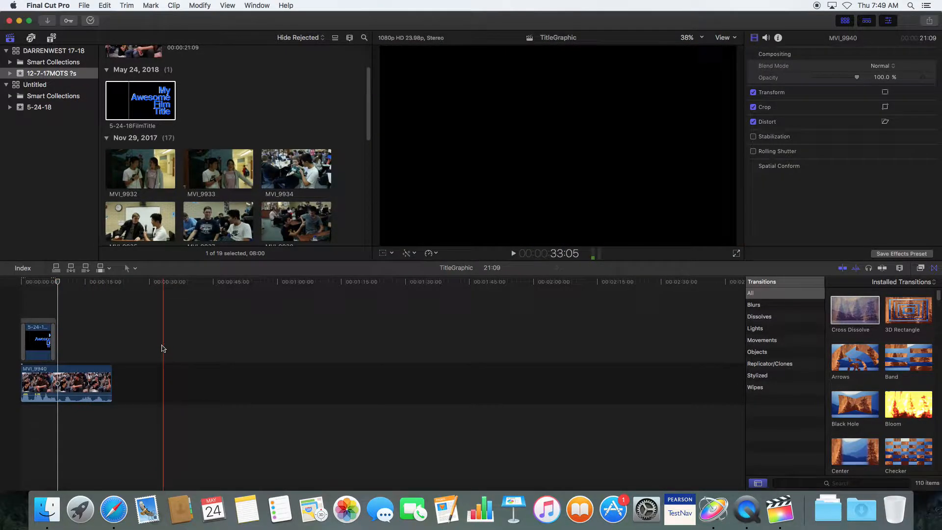
# Step: View the available Share destinations for exporting the TitleGraphic project and close the list without choosing one
pyautogui.click(88, 6)
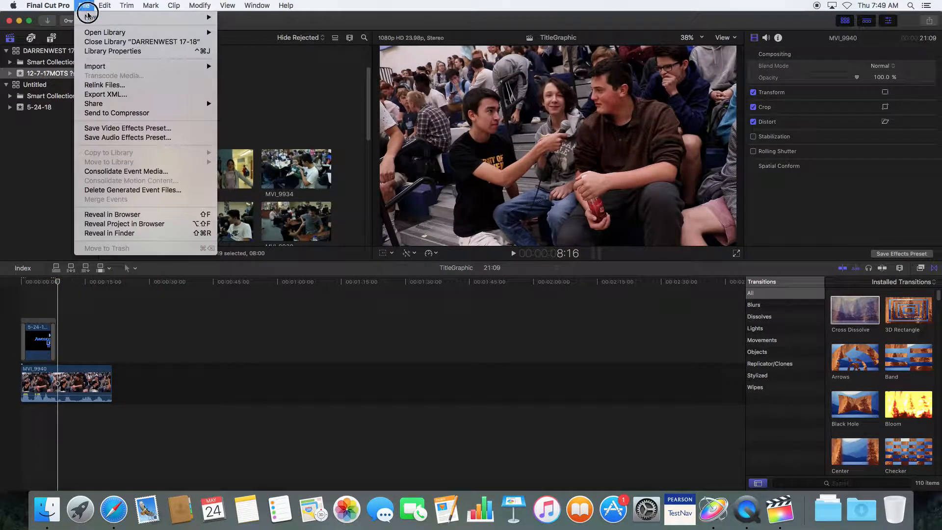
pyautogui.moveTo(104, 104)
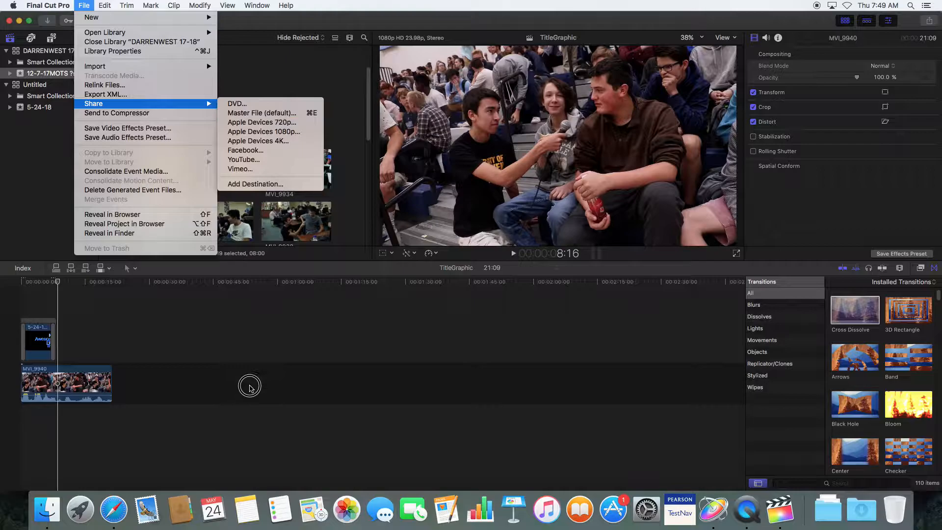
pyautogui.click(245, 380)
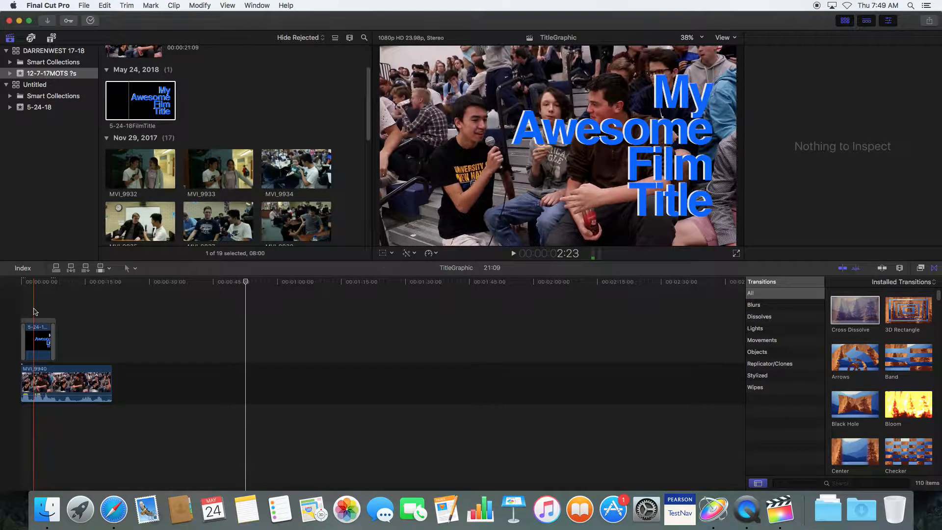
# Step: Switch to Motion, scrub through the Fade Lines In section, select that behavior and view the Share export options
pyautogui.click(713, 509)
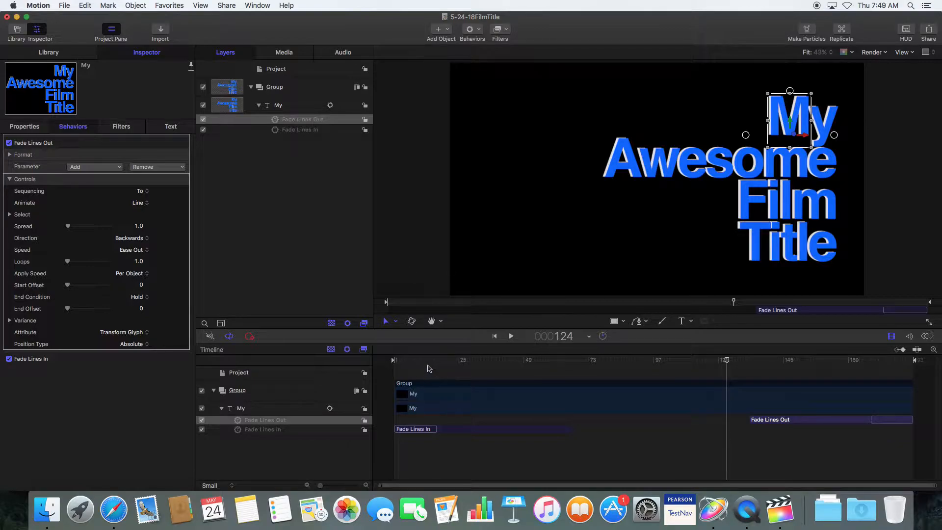
pyautogui.click(429, 360)
pyautogui.moveTo(431, 360); pyautogui.dragTo(467, 379)
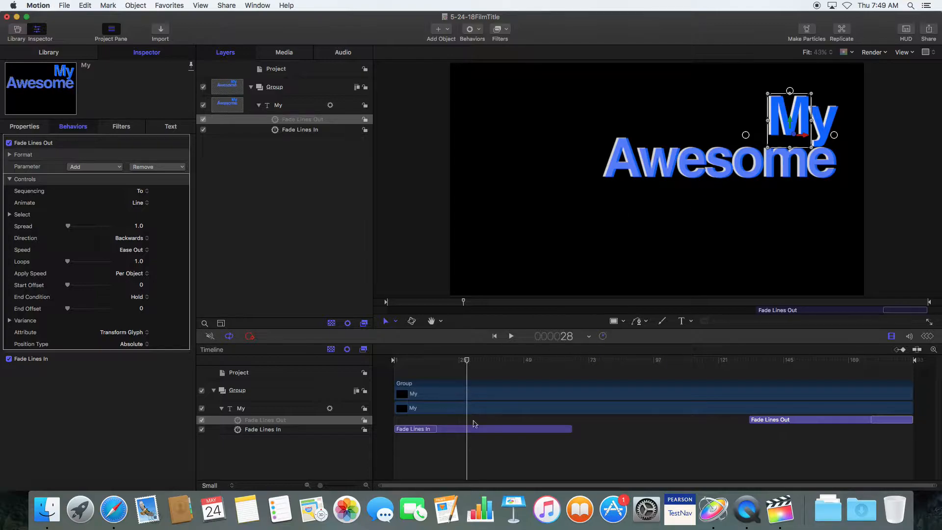
pyautogui.click(435, 430)
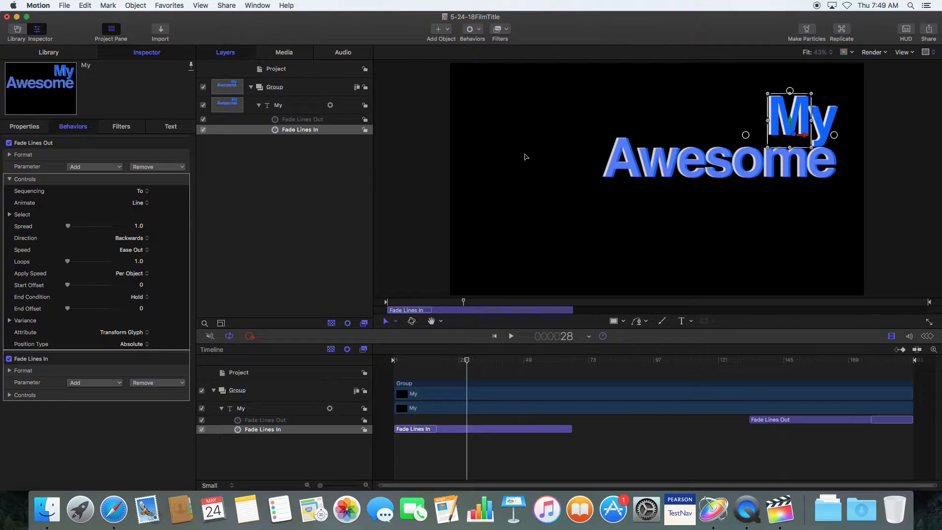
pyautogui.click(227, 5)
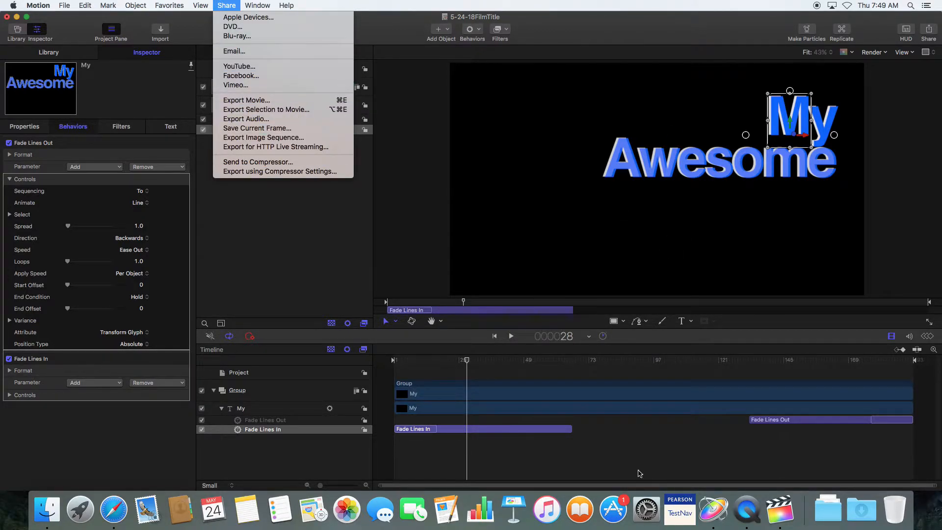
# Step: Switch to Final Cut Pro, move the 5-24-18FilmTitle clip into the primary storyline before MVI_9940 and scrub through the timeline
pyautogui.click(781, 513)
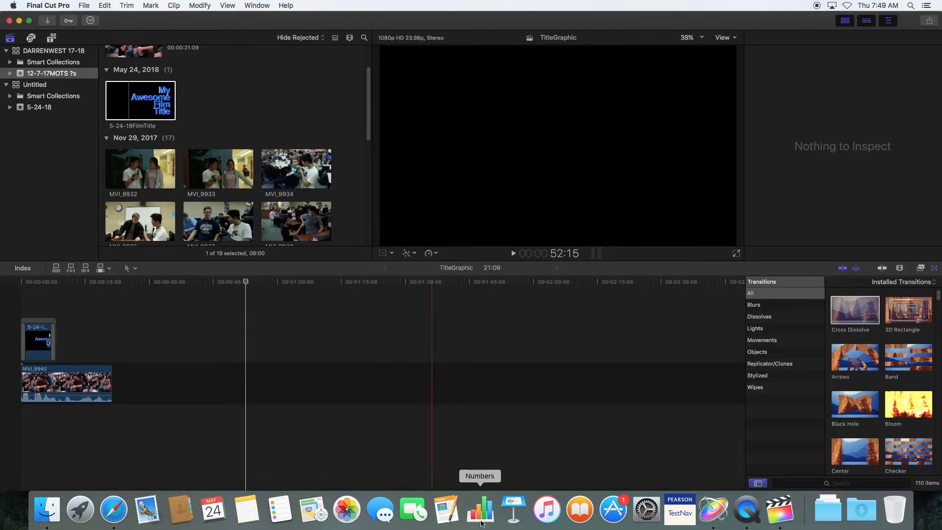
pyautogui.click(36, 279)
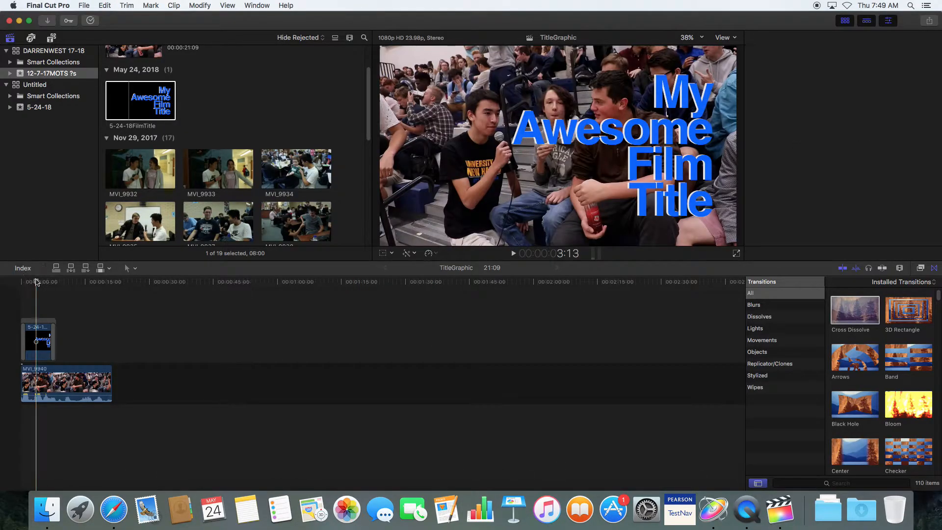
pyautogui.click(41, 332)
pyautogui.moveTo(42, 332); pyautogui.dragTo(37, 385)
pyautogui.click(18, 287)
pyautogui.moveTo(17, 287); pyautogui.dragTo(108, 294)
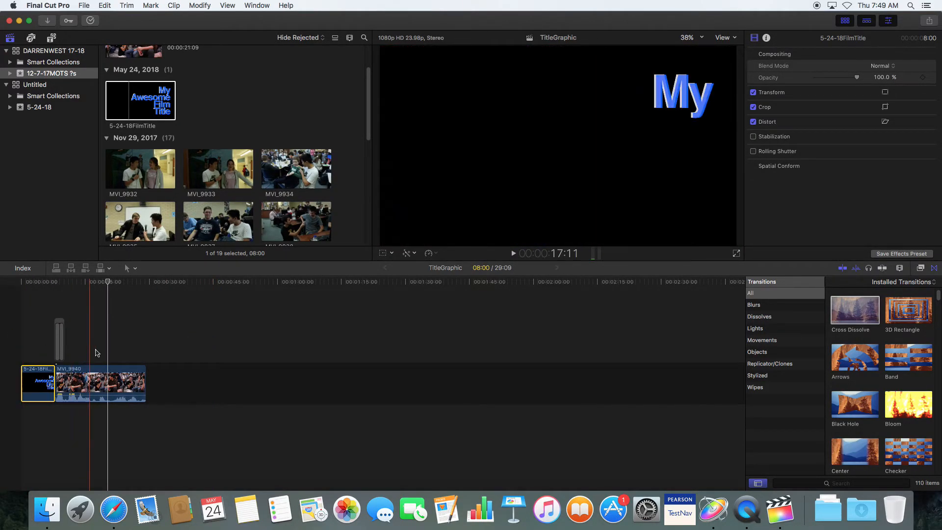